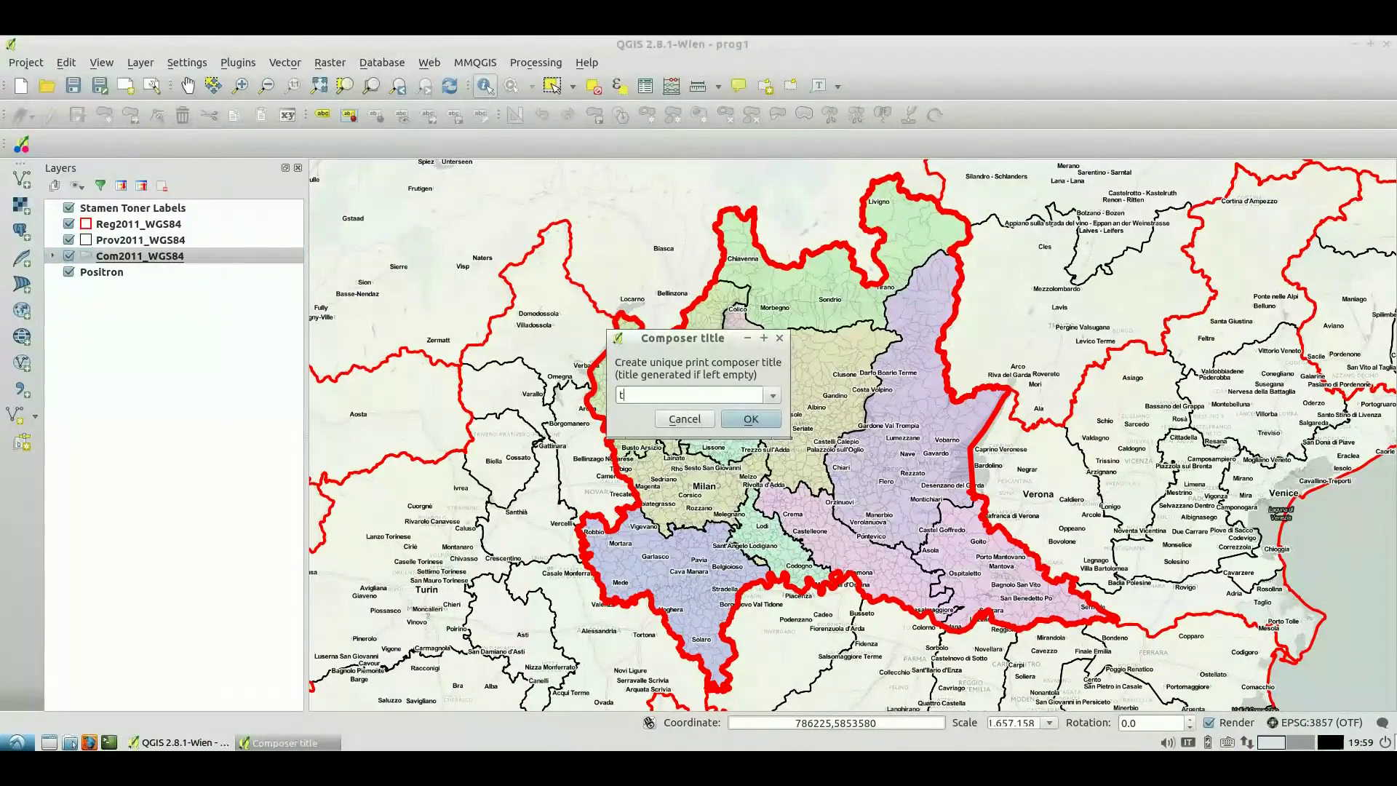
# Create a print composer titled tav1 and add a map covering its whole page
pyautogui.click(763, 420)
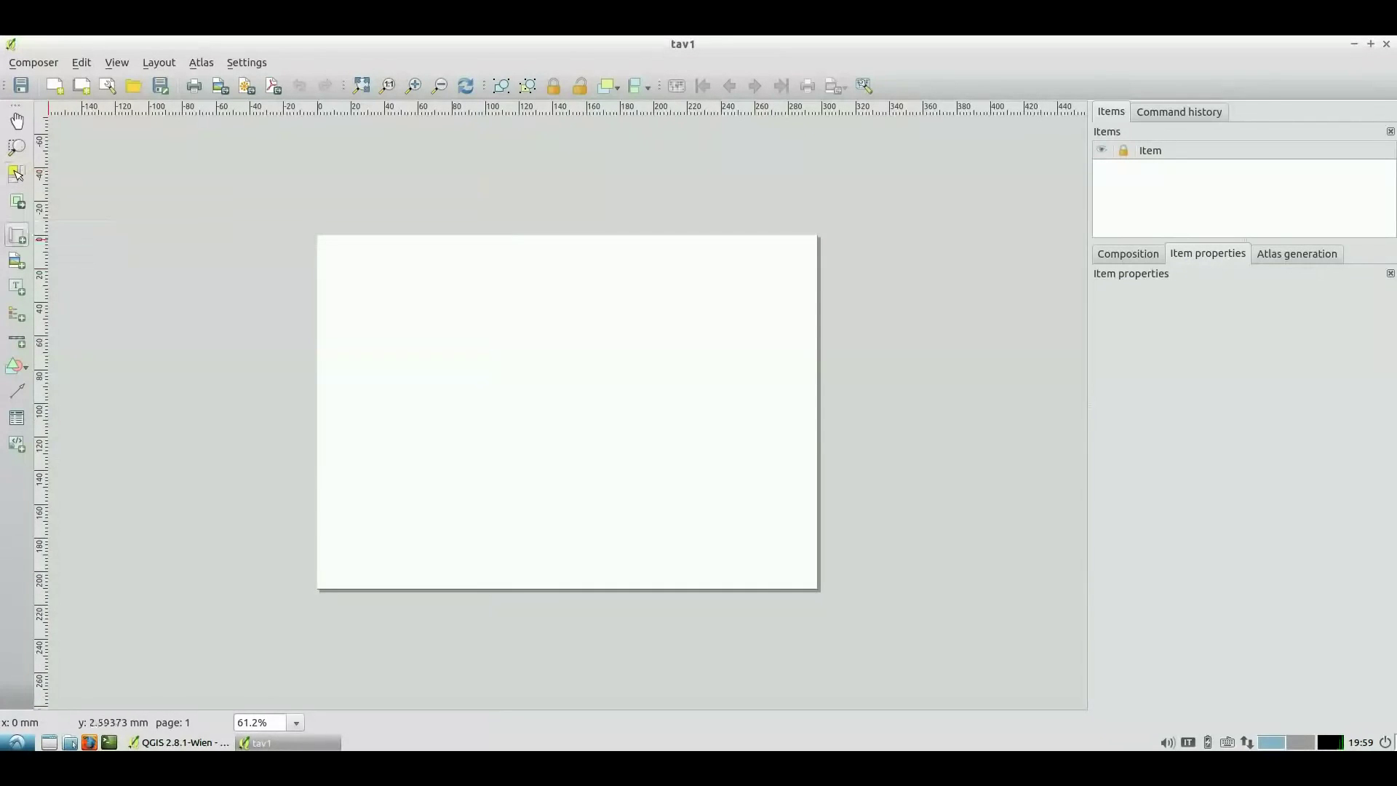
pyautogui.moveTo(337, 267); pyautogui.dragTo(456, 379)
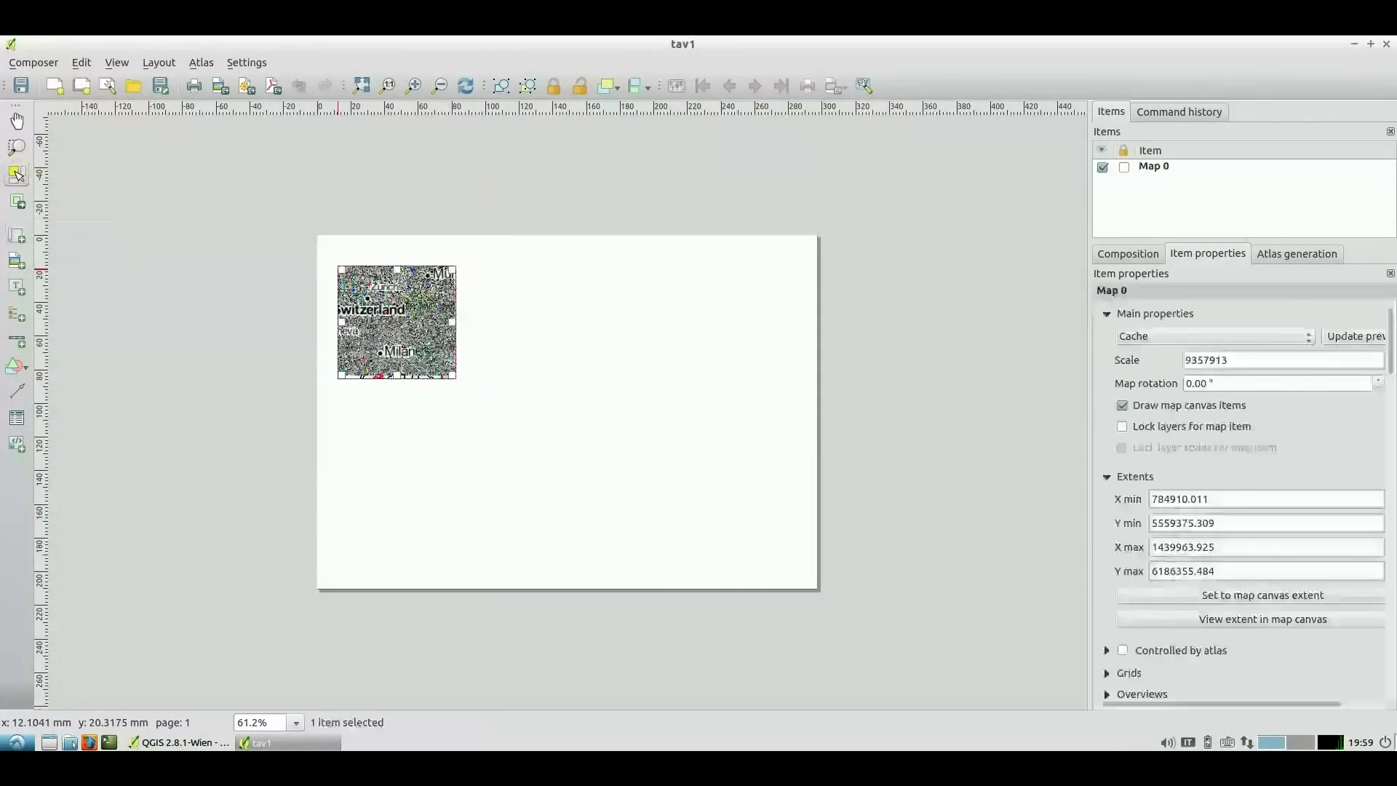
pyautogui.moveTo(360, 318); pyautogui.dragTo(339, 288)
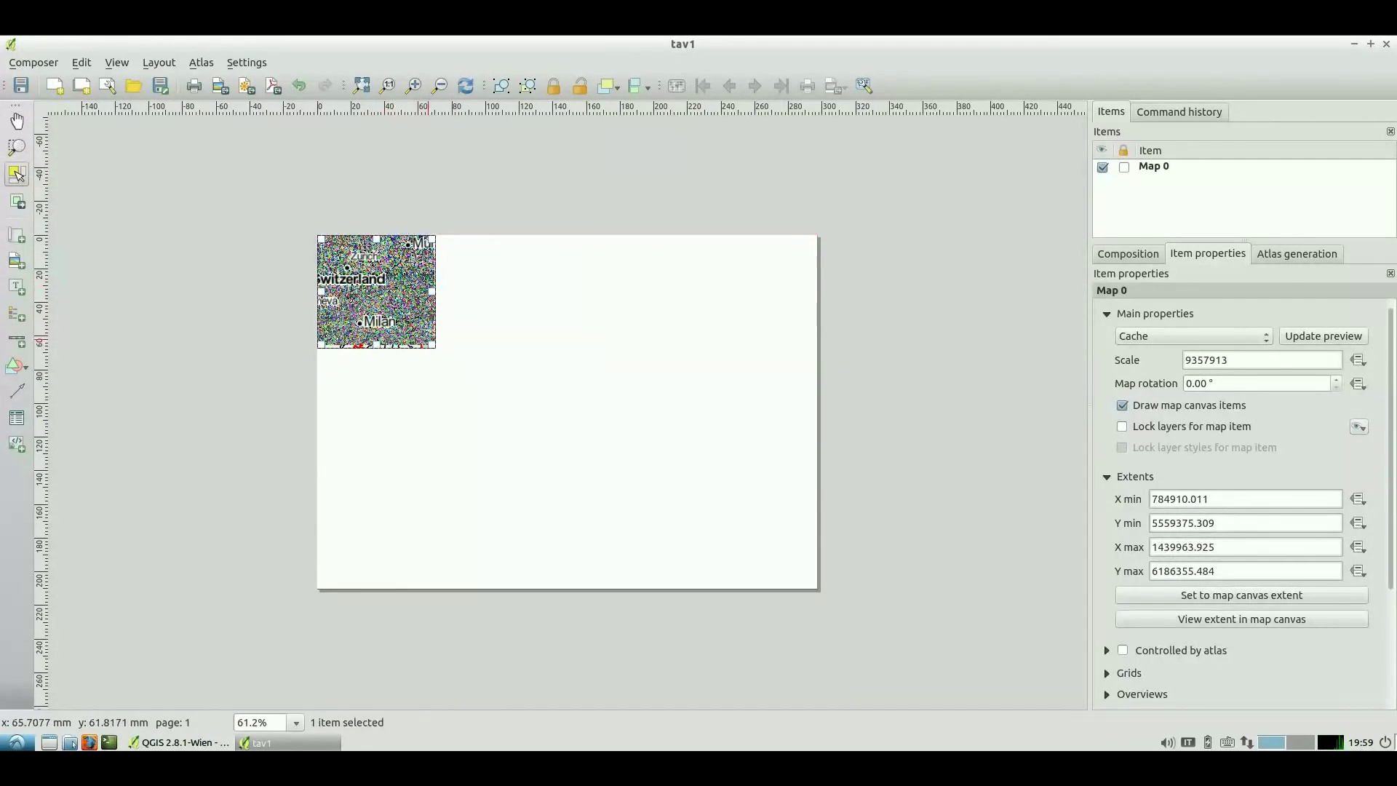
pyautogui.moveTo(435, 347); pyautogui.dragTo(815, 585)
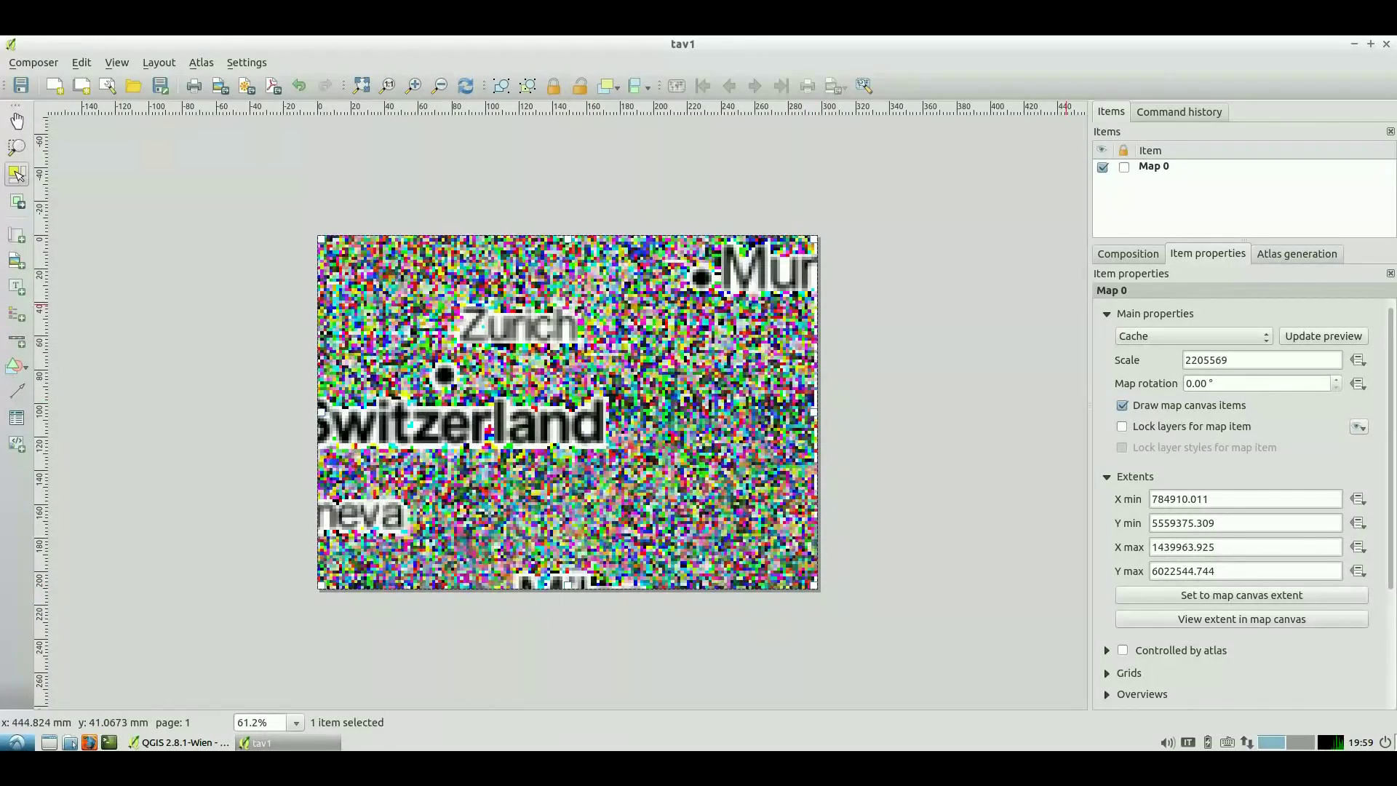
# Set the map's preview mode to Render and shift its content upward to bring Lombardy nearer the page centre
pyautogui.click(1193, 336)
pyautogui.click(1193, 353)
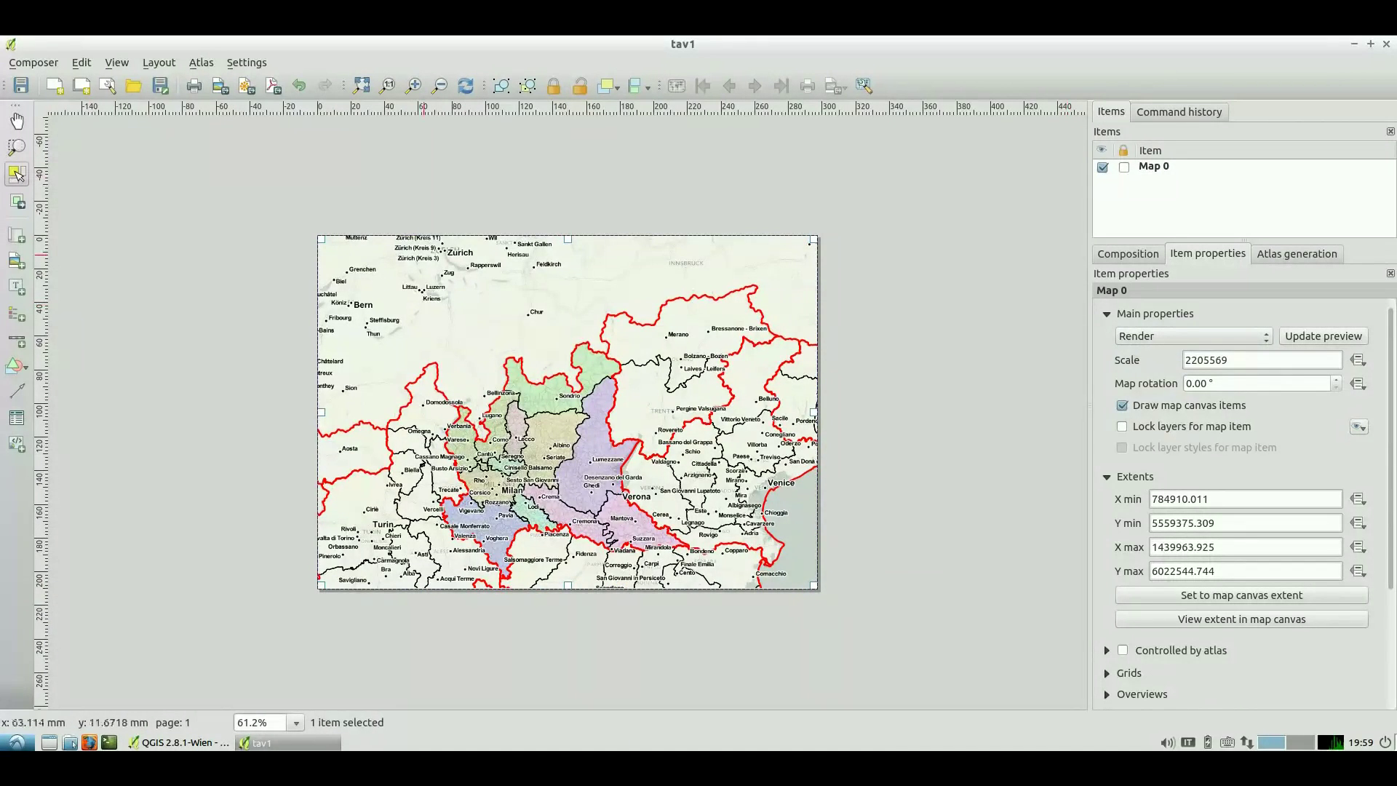
pyautogui.moveTo(627, 383); pyautogui.dragTo(662, 383)
pyautogui.hotkey('ctrl', 'z')
pyautogui.press('c')
pyautogui.moveTo(539, 451); pyautogui.dragTo(532, 373)
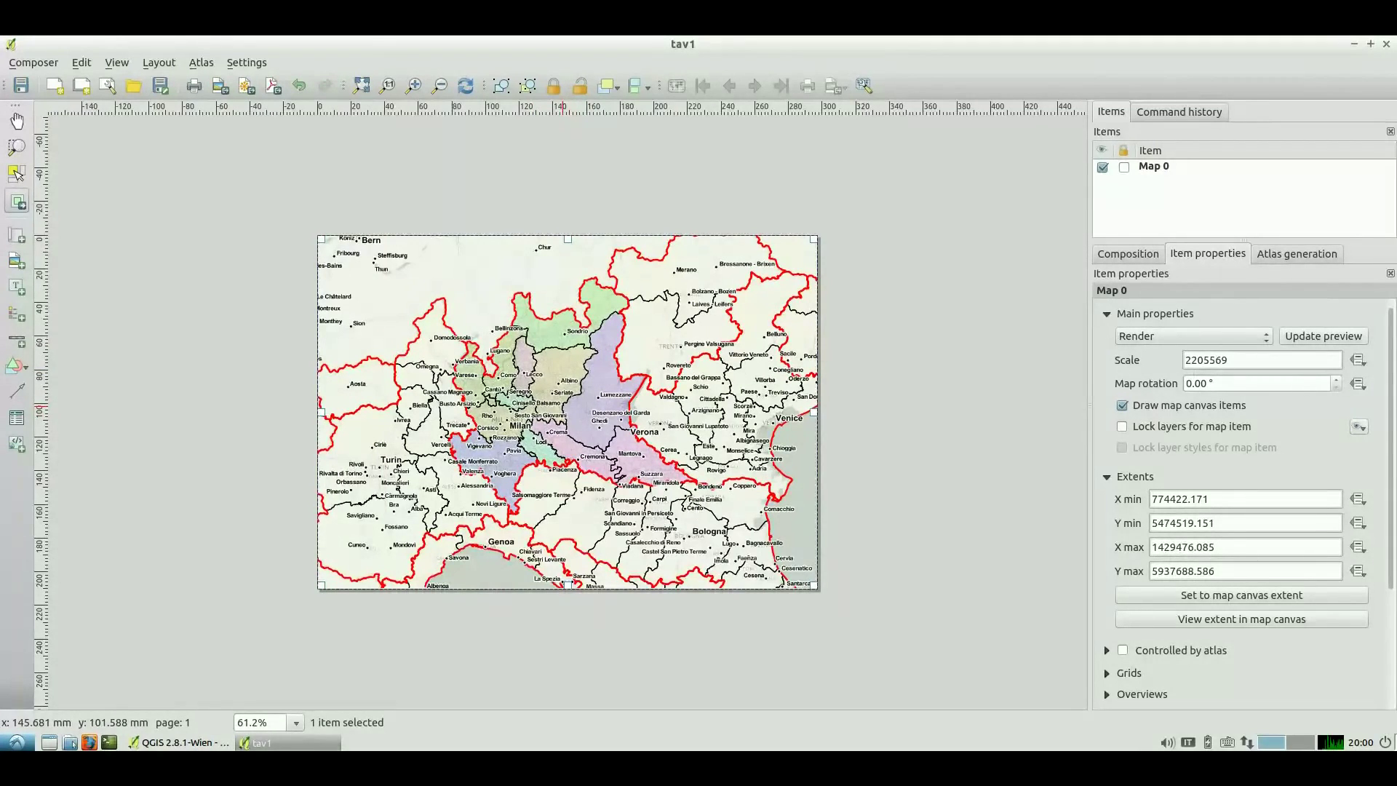
pyautogui.scroll(1, 557, 405)
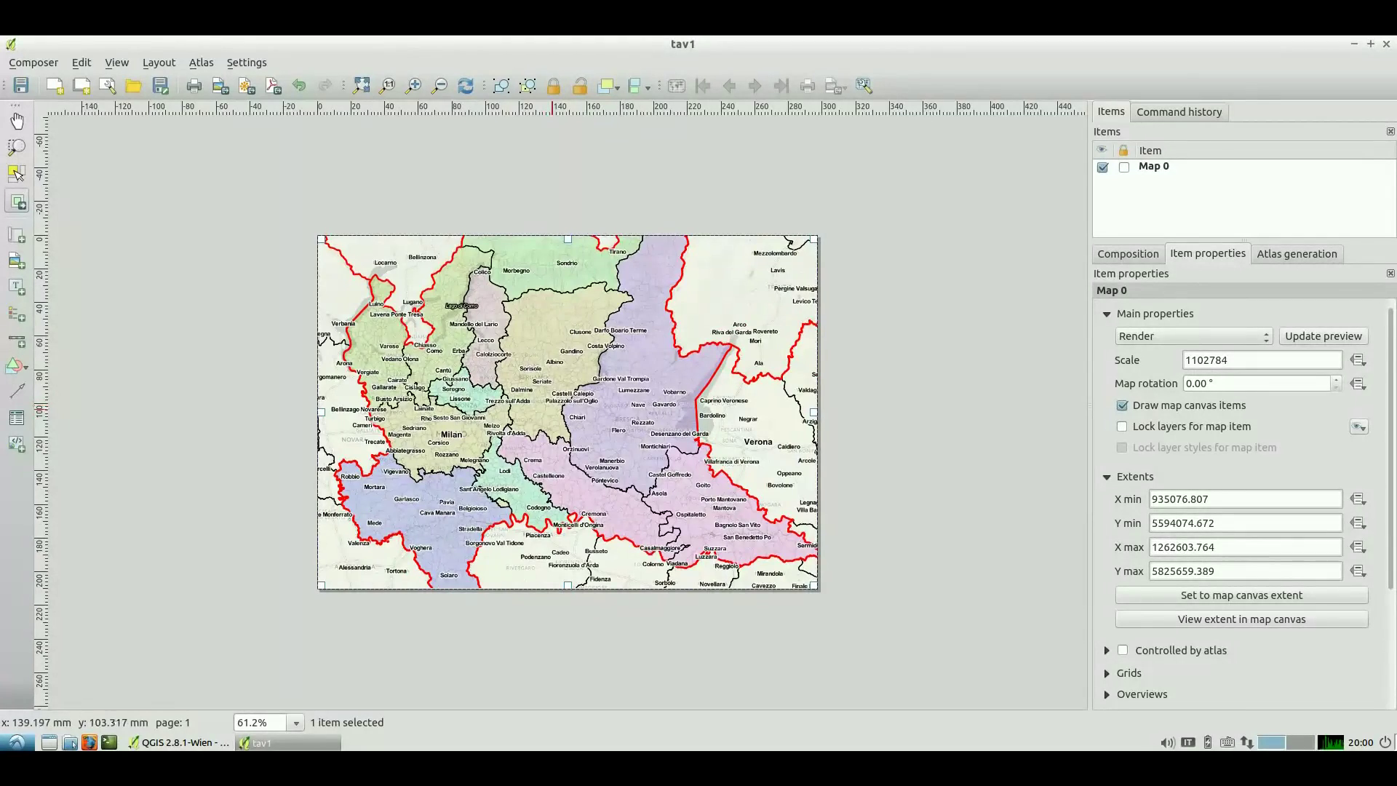
pyautogui.scroll(-1, 549, 412)
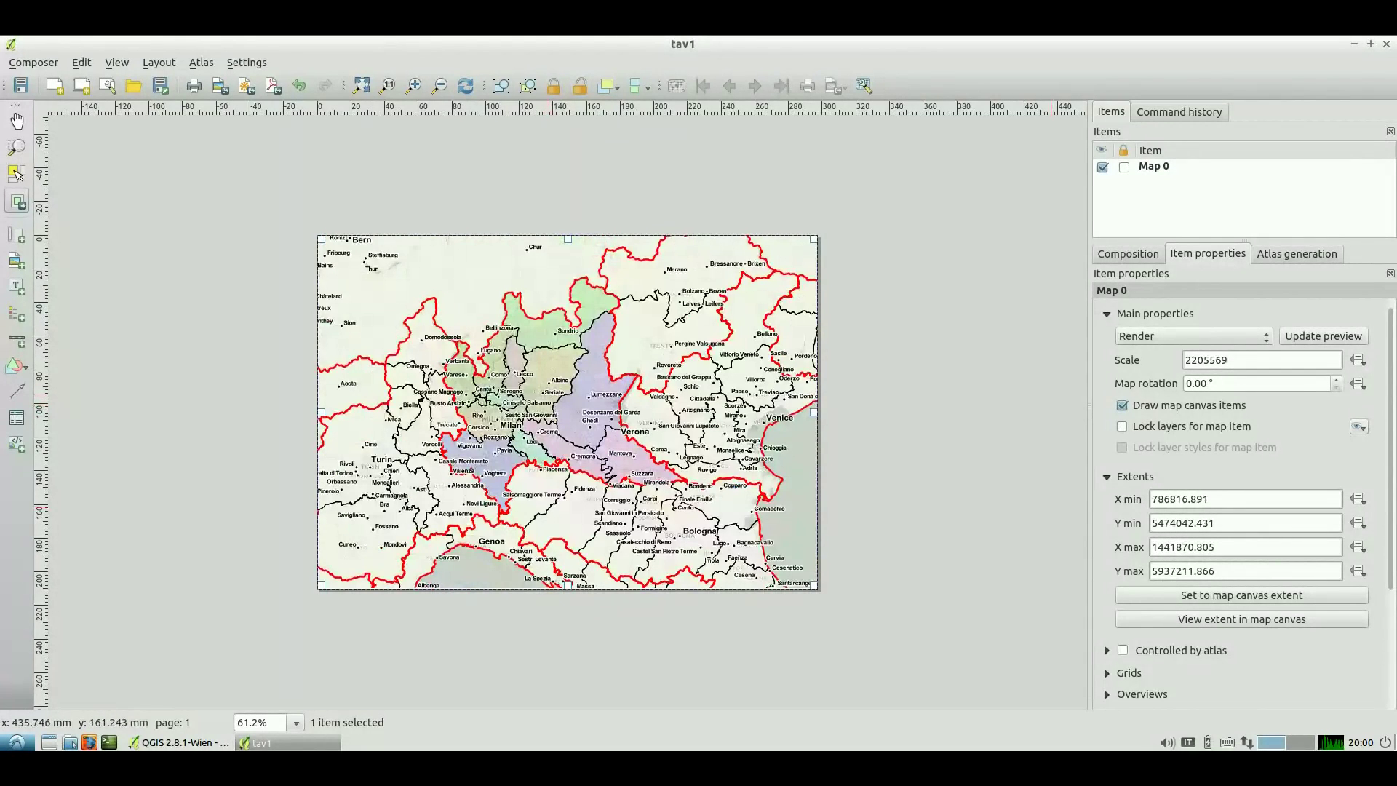
# Try map scales of 2200000 and 2000000
pyautogui.moveTo(1229, 360); pyautogui.dragTo(1203, 360)
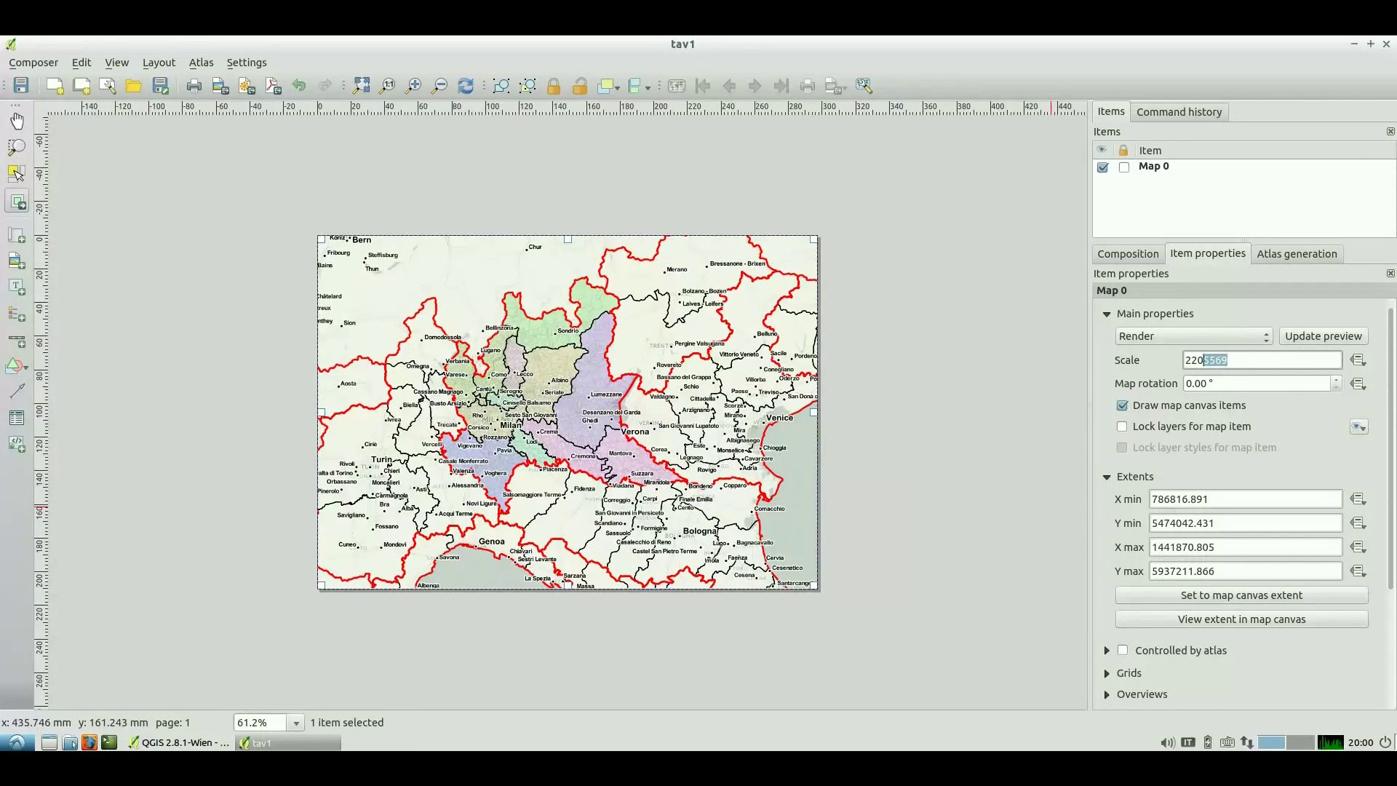
pyautogui.write('00000')
pyautogui.press('Return')
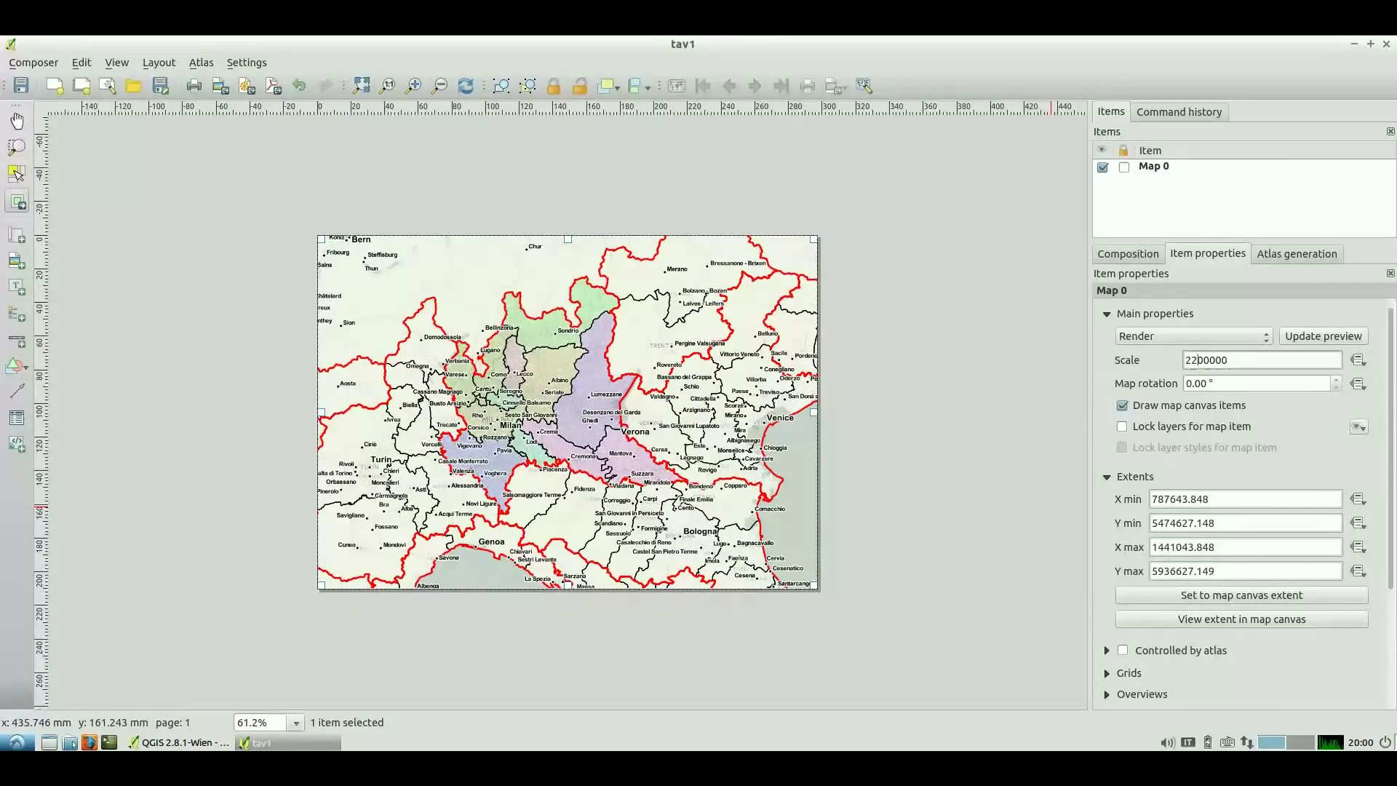
pyautogui.click(1202, 360)
pyautogui.press('BackSpace')
pyautogui.write('0')
pyautogui.press('Return')
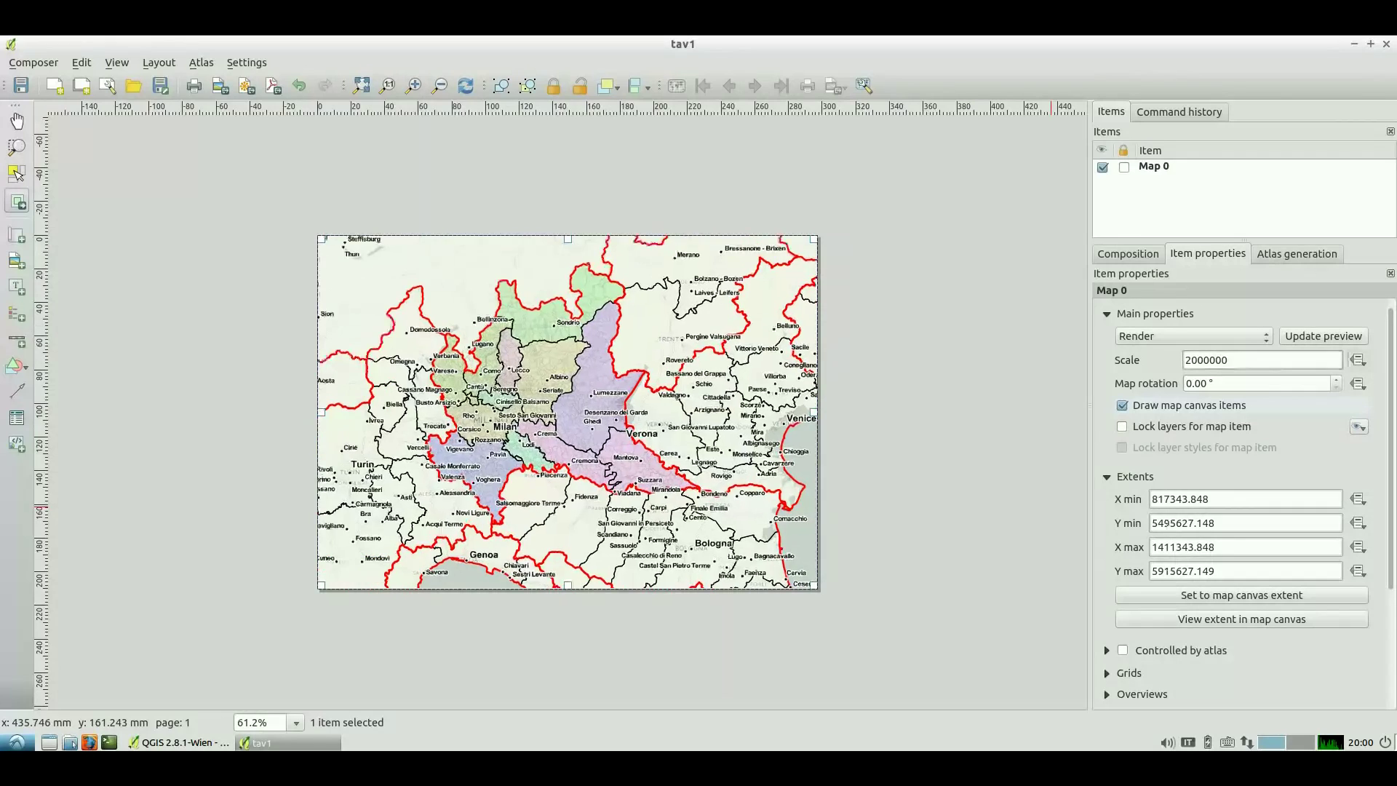
# Reduce the map's scale value to 1800000 and on to 1700000 to enlarge the region
pyautogui.moveTo(1185, 359); pyautogui.dragTo(1197, 359)
pyautogui.write('18')
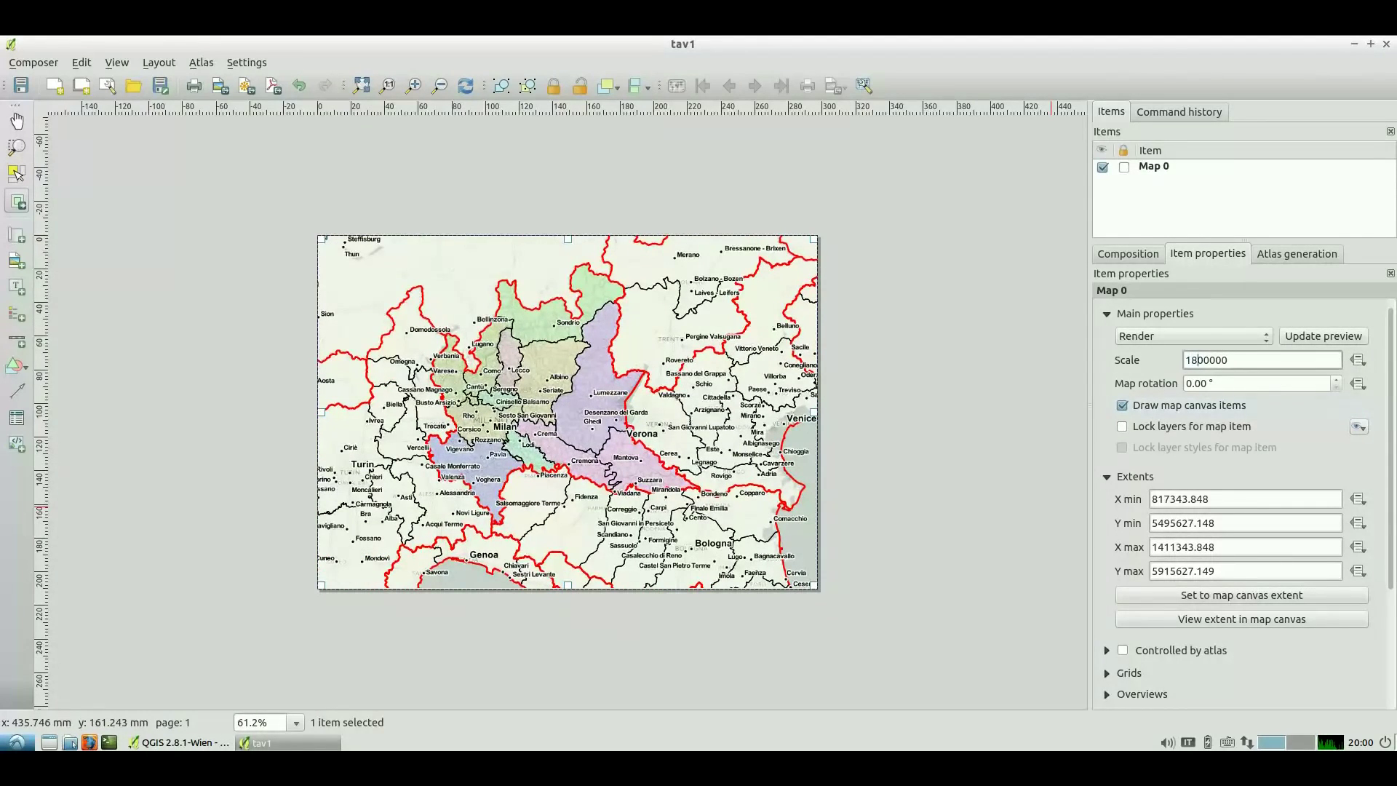
pyautogui.press('Return')
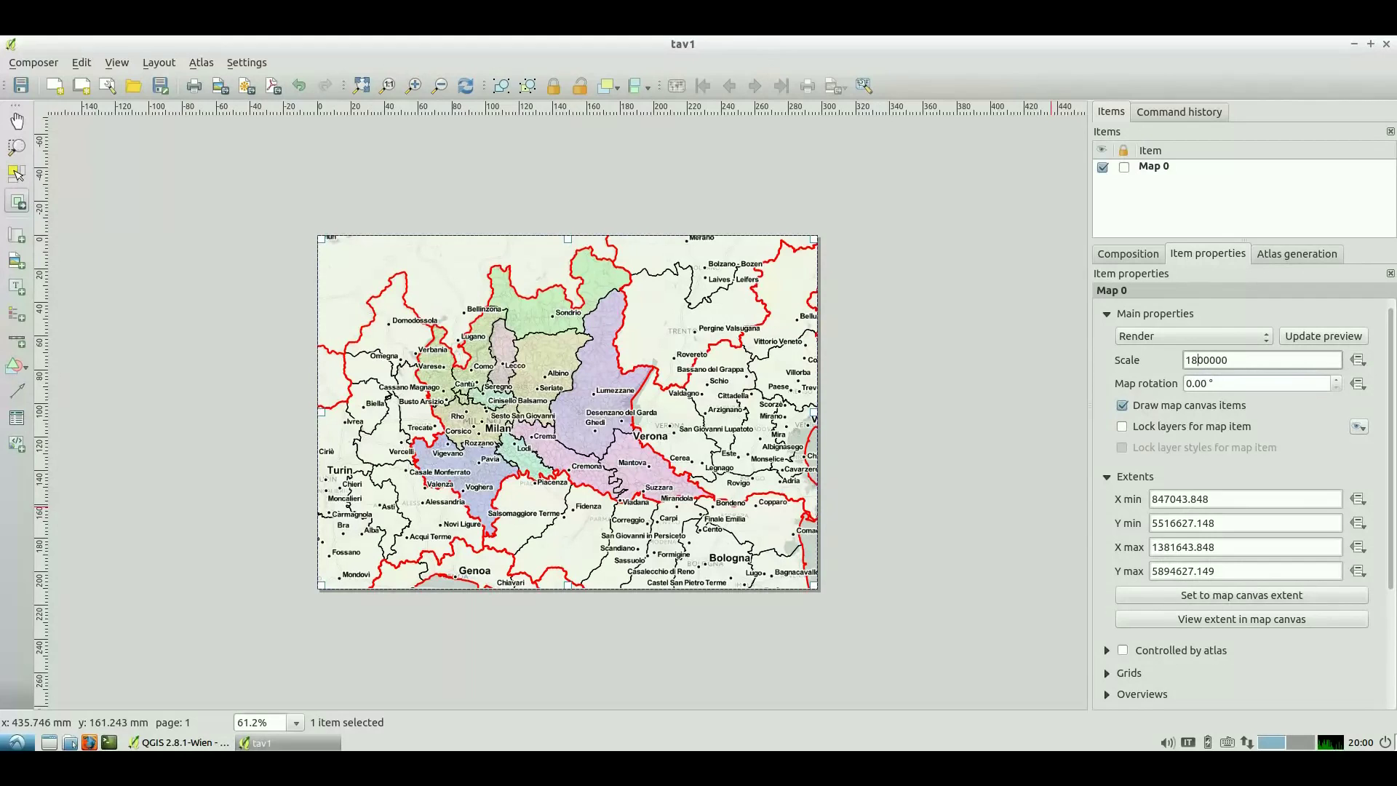
pyautogui.write('7')
pyautogui.press('Return')
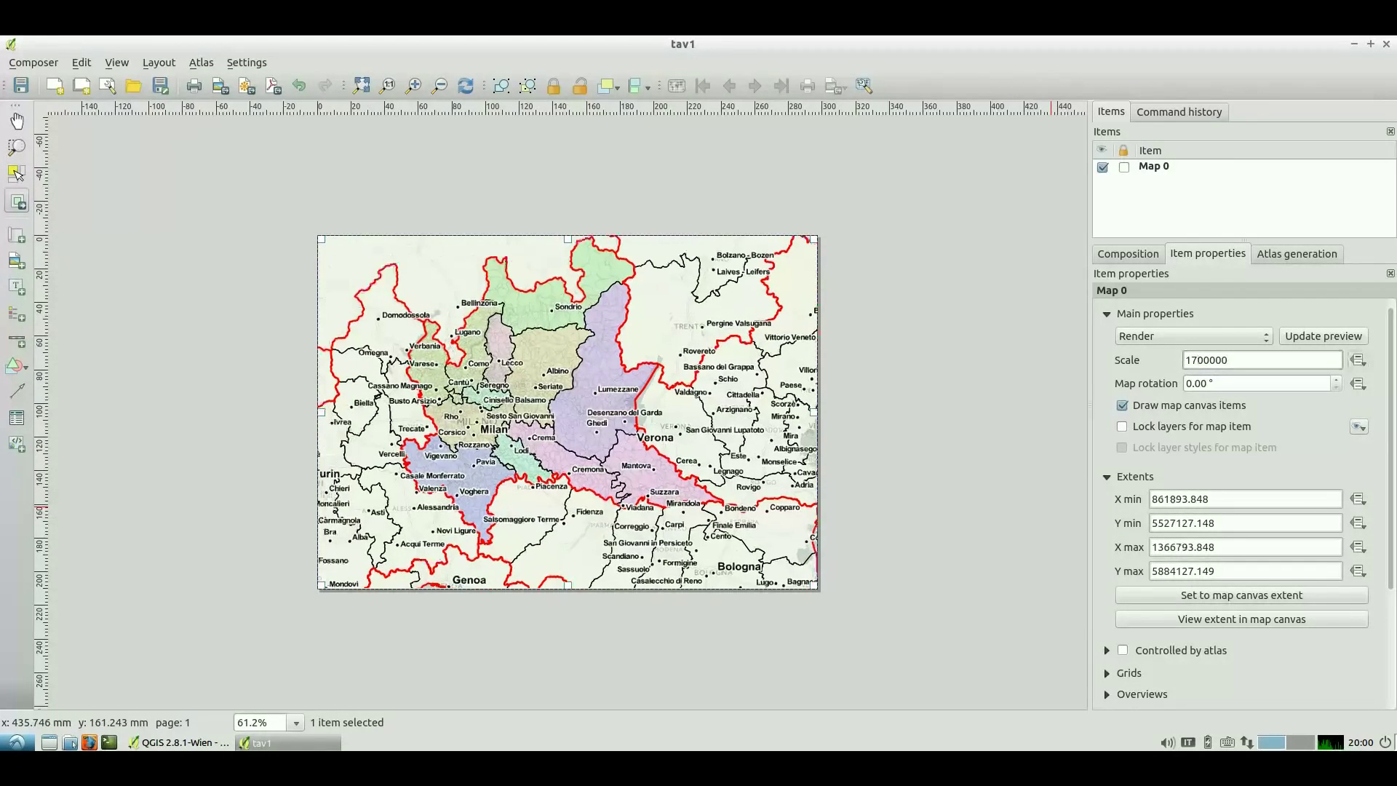
# Set the map scale to 1600000 and reposition the map content so all of Lombardy fits on the page
pyautogui.moveTo(524, 448); pyautogui.dragTo(543, 461)
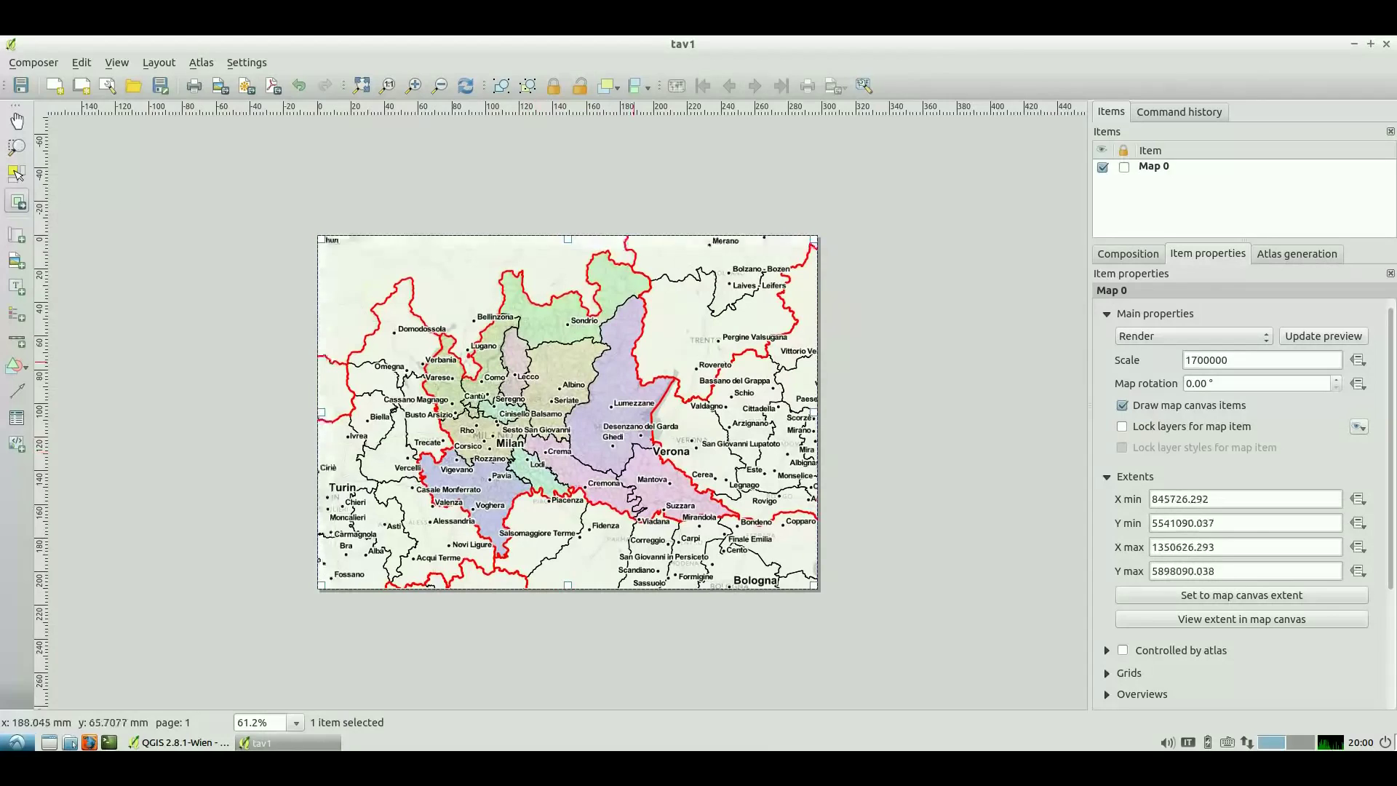
pyautogui.click(1201, 359)
pyautogui.press('BackSpace')
pyautogui.write('6')
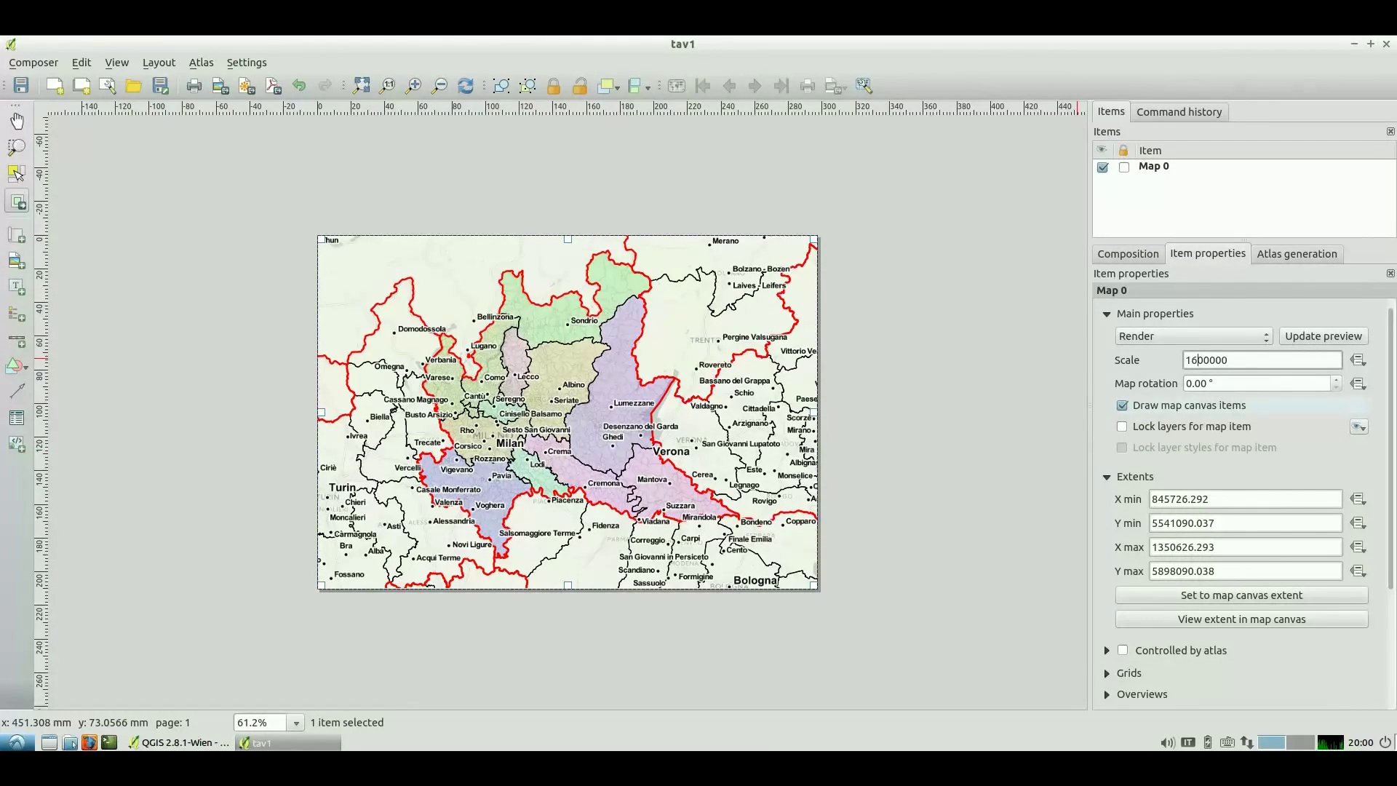
pyautogui.press('Return')
pyautogui.moveTo(617, 477); pyautogui.dragTo(610, 477)
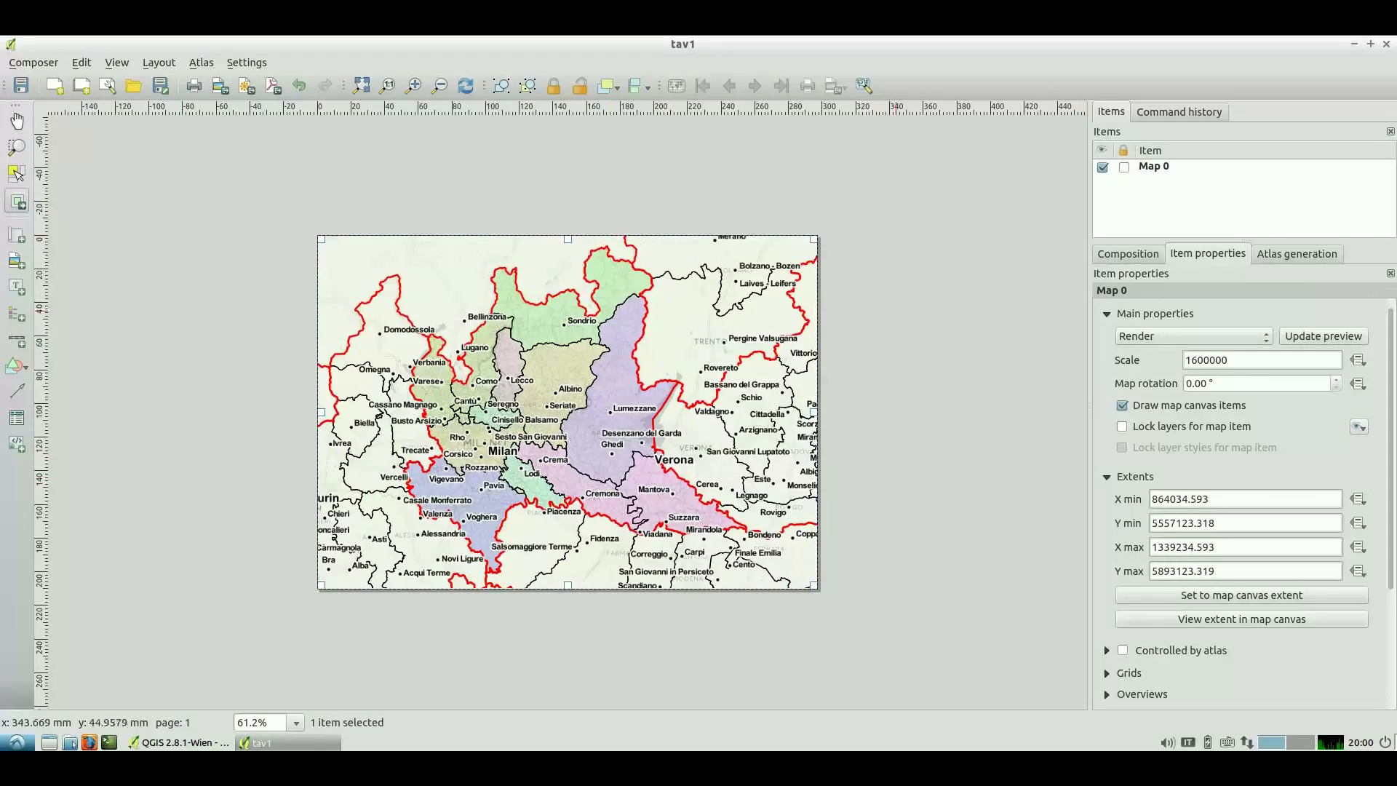
pyautogui.click(1128, 253)
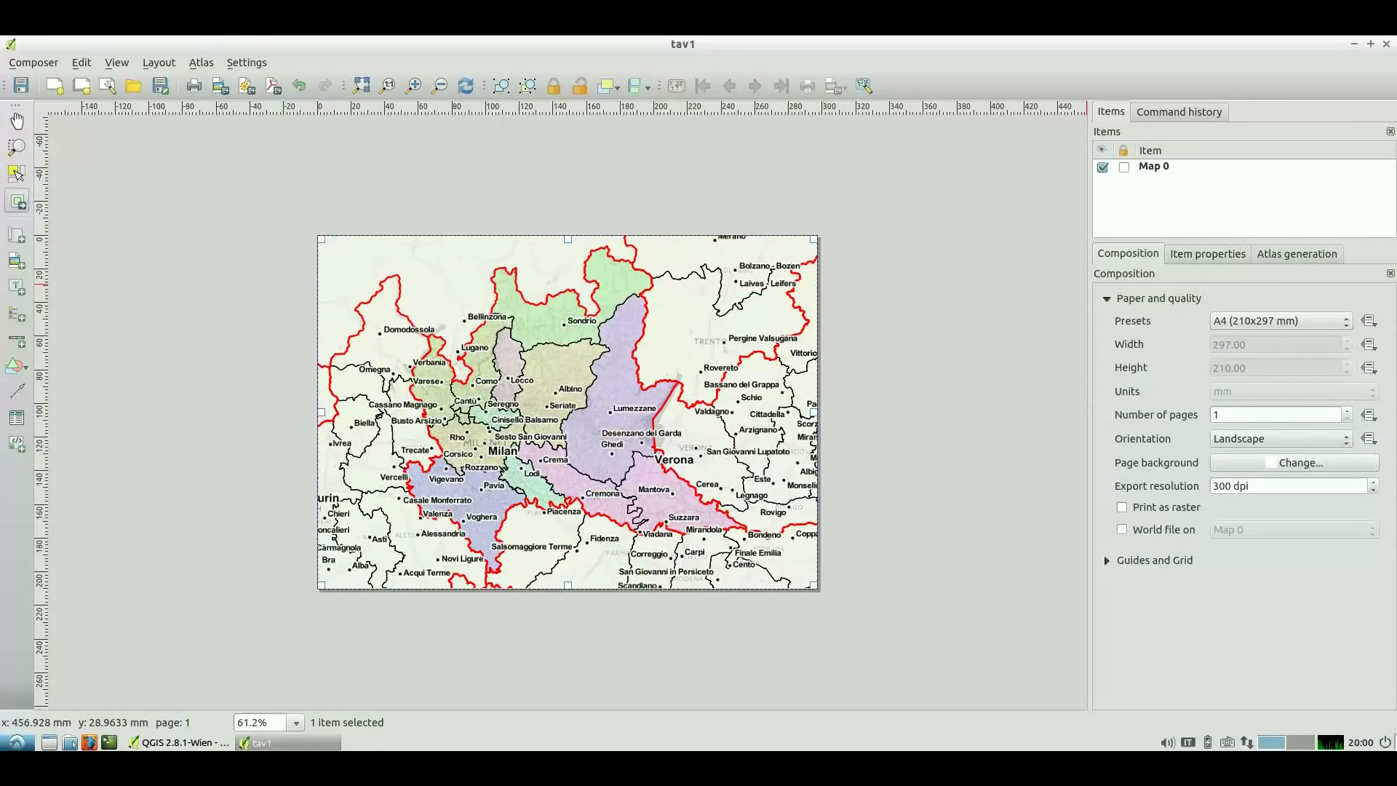
pyautogui.click(1208, 254)
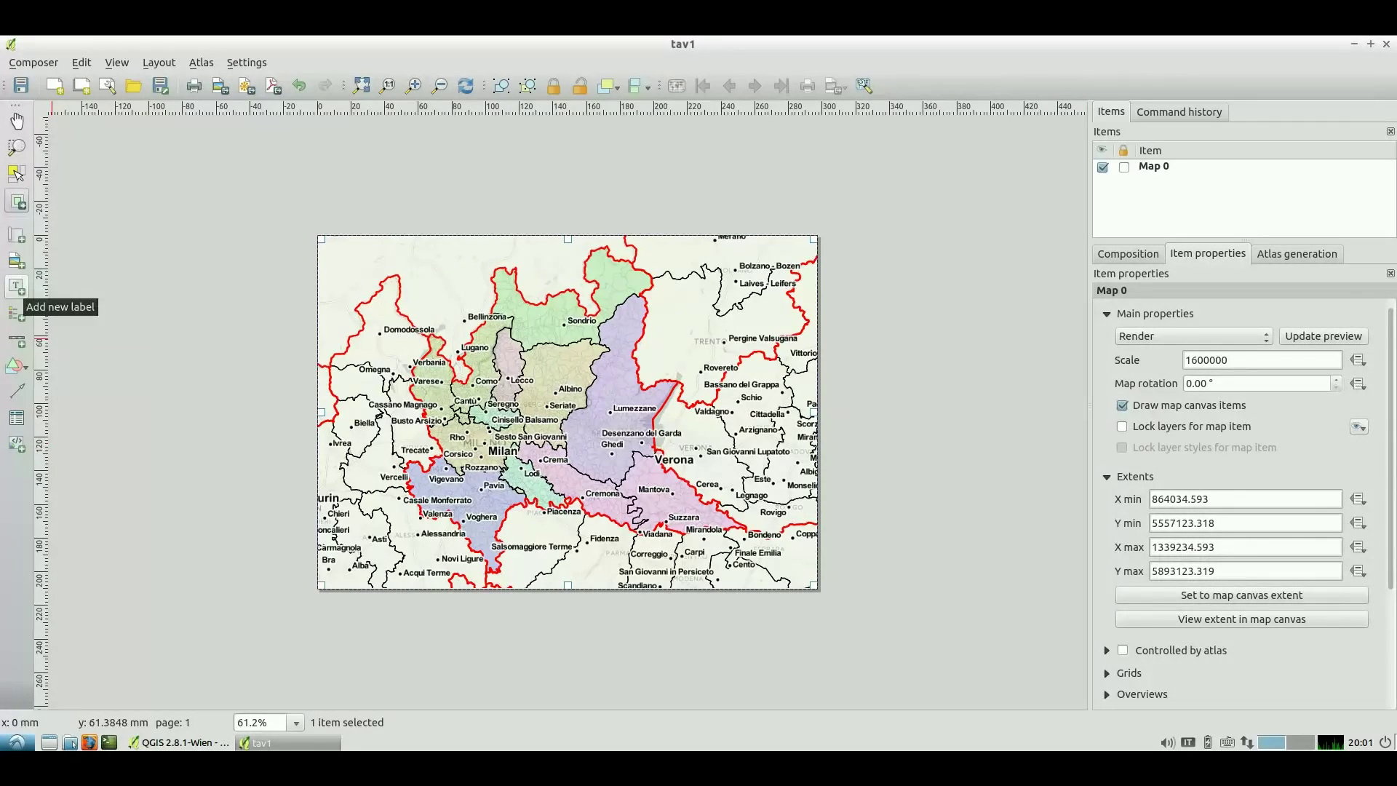
# Add a label reading "Benvenuti in Lombardia!" in the lower-left corner of the page
pyautogui.click(16, 286)
pyautogui.moveTo(328, 553)
pyautogui.mouseDown()
pyautogui.moveTo(502, 592)
pyautogui.moveTo(473, 582)
pyautogui.mouseUp()
pyautogui.moveTo(1149, 337); pyautogui.dragTo(1105, 333)
pyautogui.write('Benvenuti')
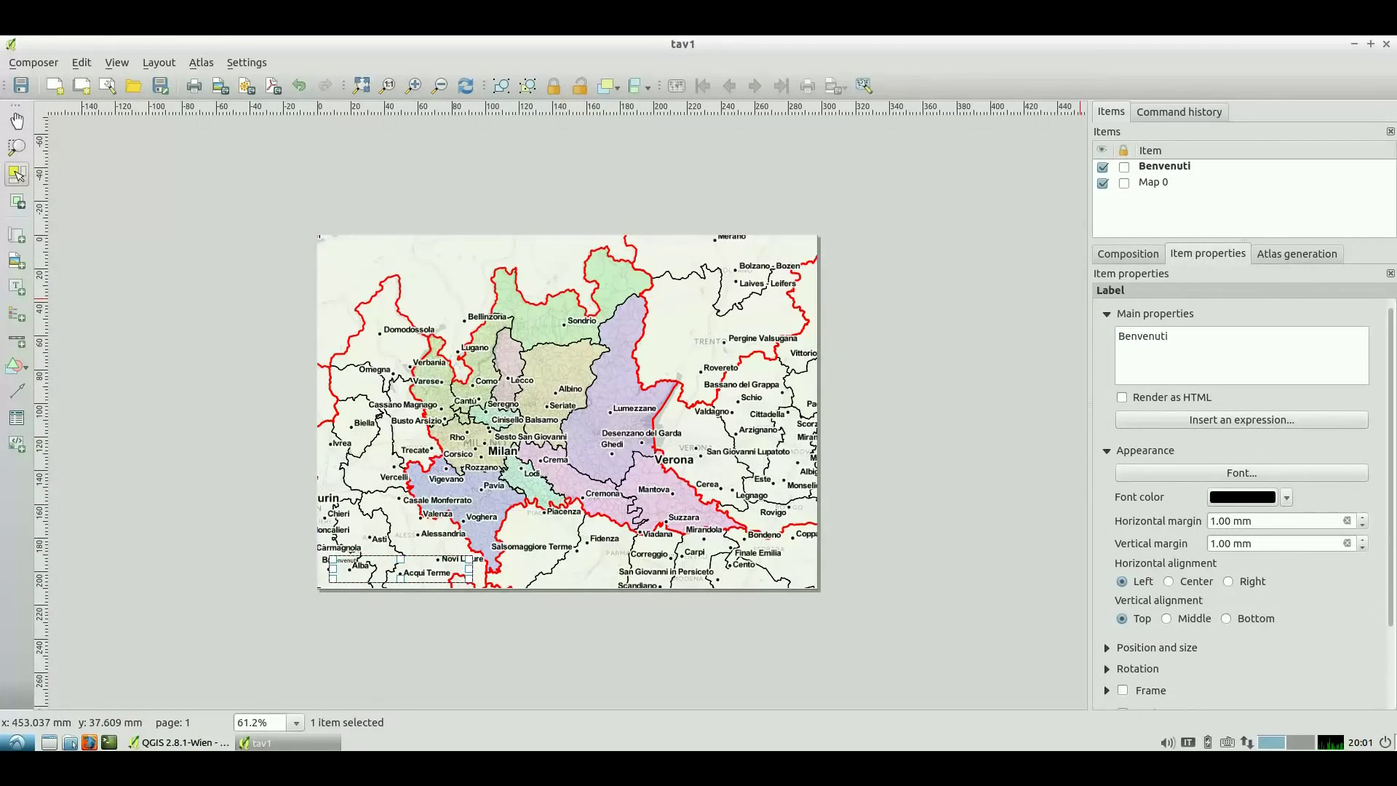
pyautogui.write(' in Lombardia!')
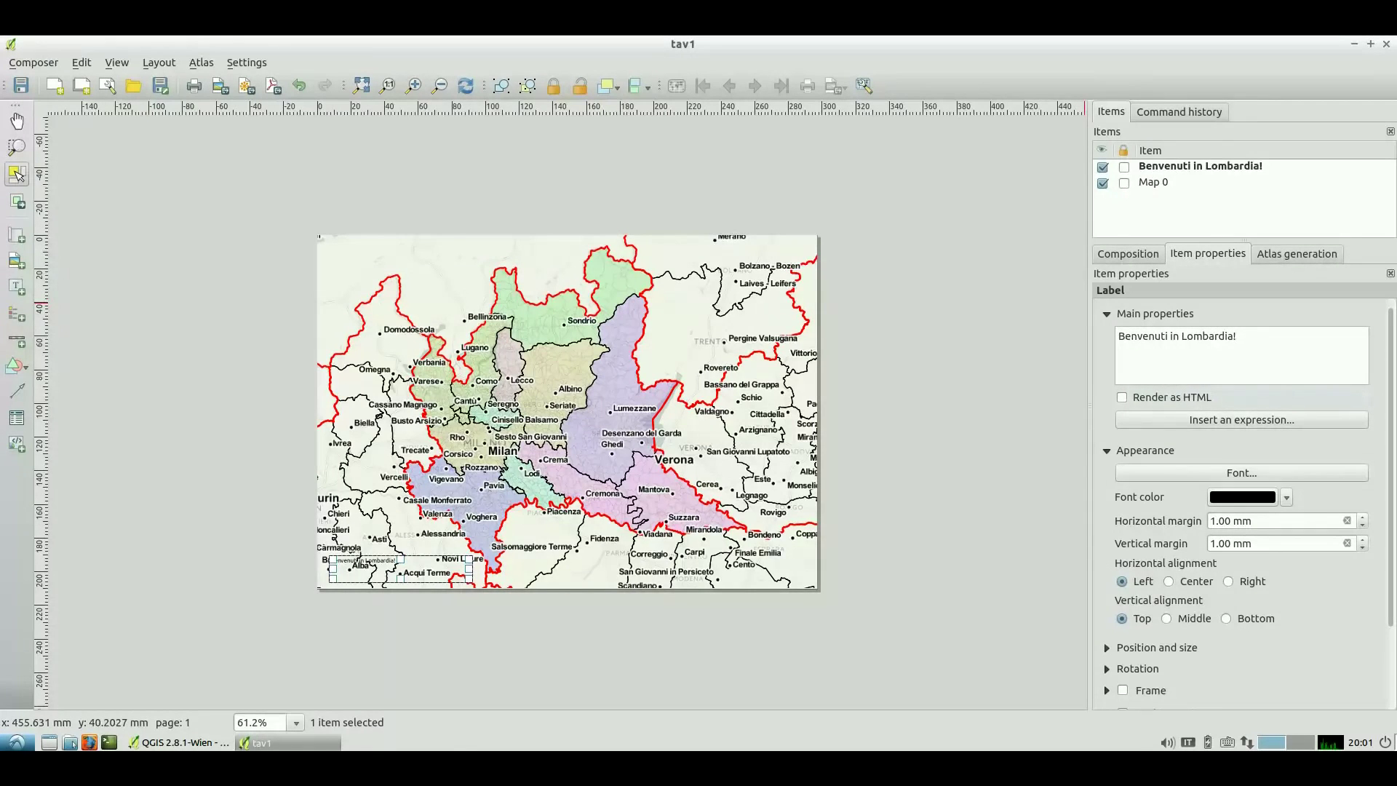
# Set the label's font to Ubuntu Bold, size 18
pyautogui.click(1241, 473)
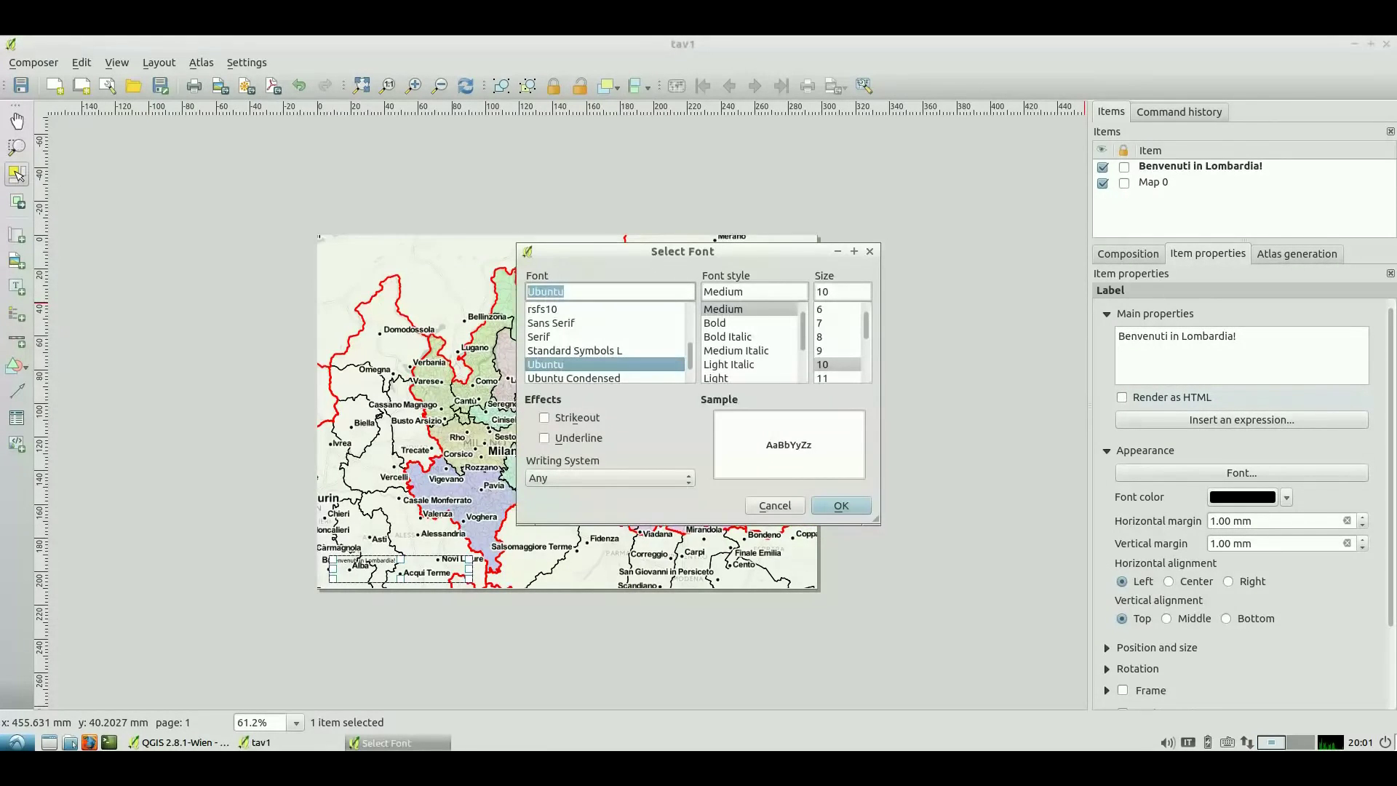
pyautogui.scroll(-1, 604, 343)
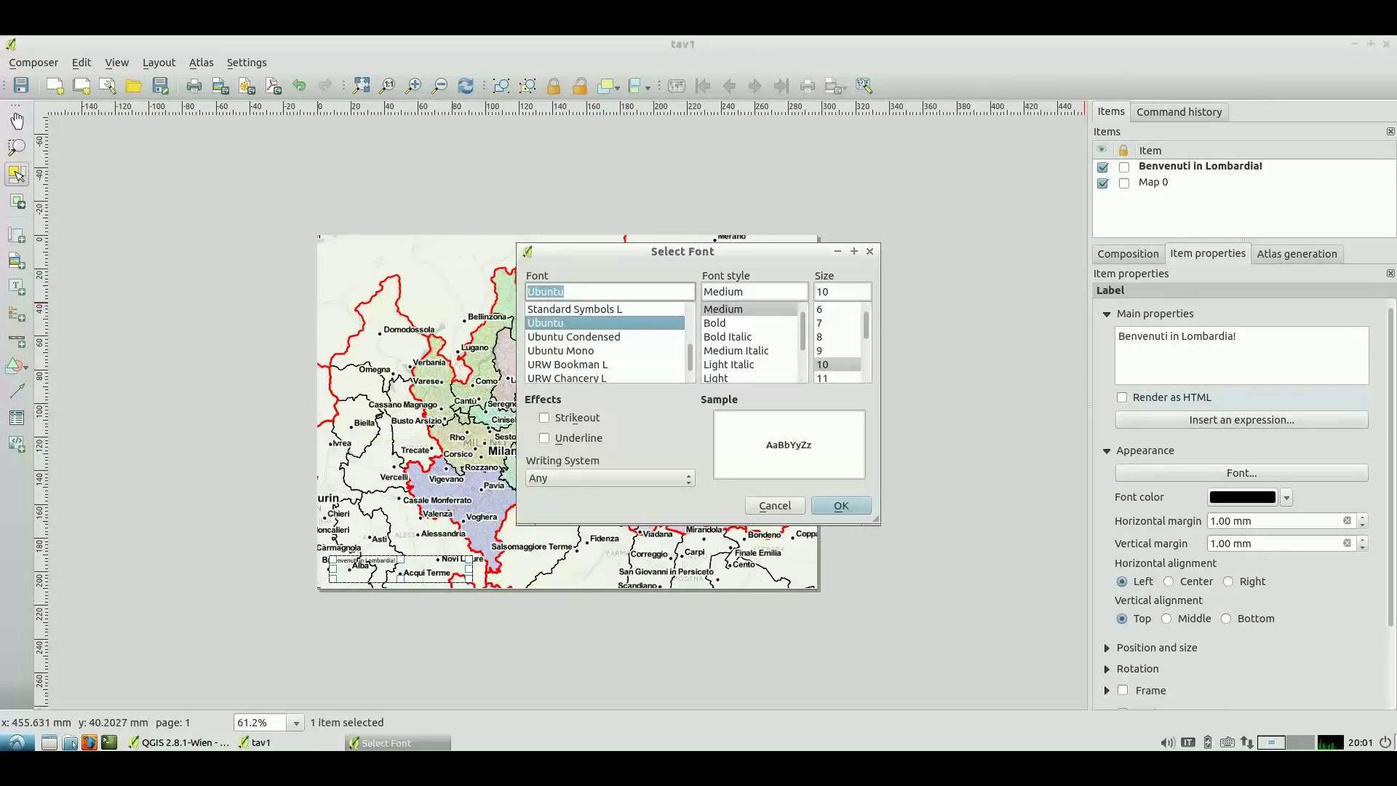
pyautogui.press('Tab')
pyautogui.scroll(-1, 751, 343)
pyautogui.scroll(1, 750, 343)
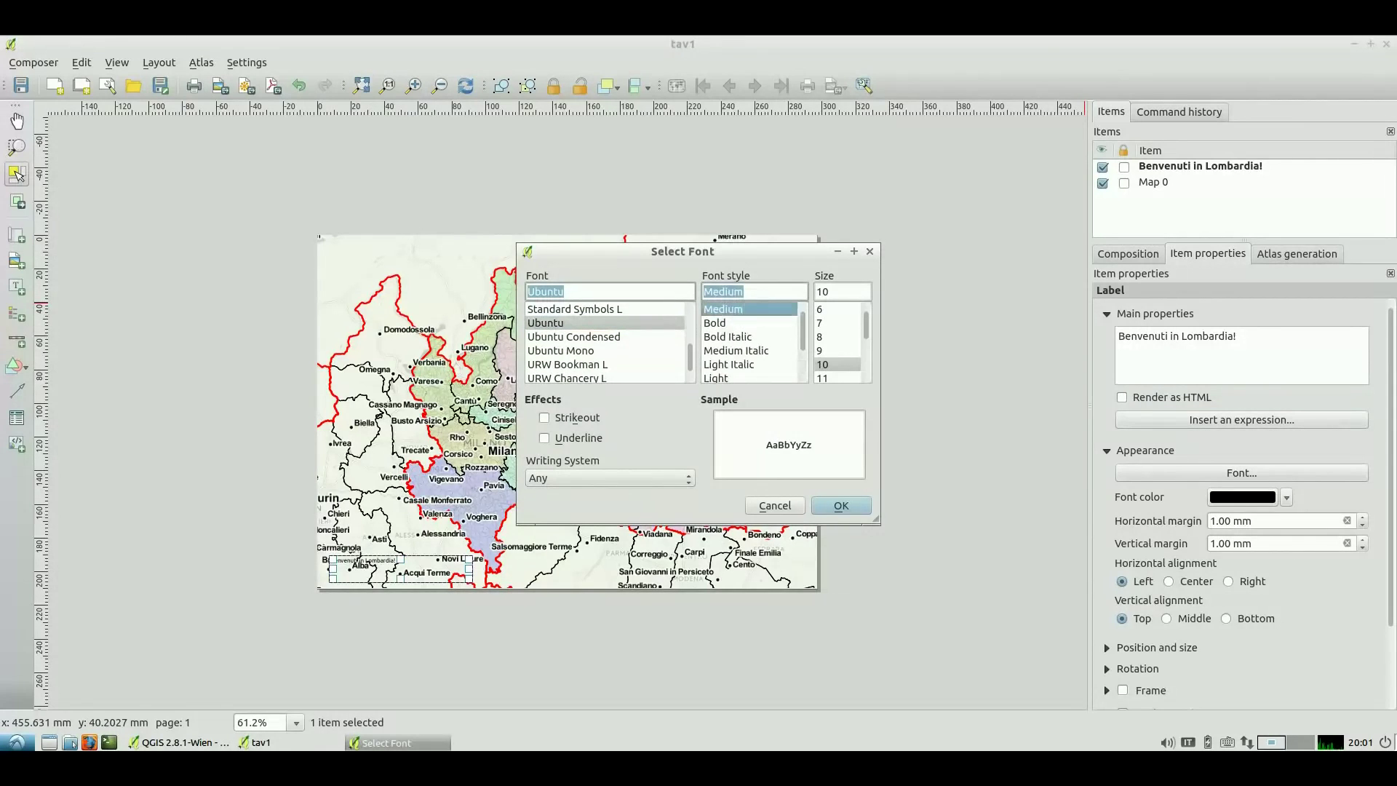
pyautogui.click(749, 323)
pyautogui.scroll(-2, 838, 343)
pyautogui.click(837, 364)
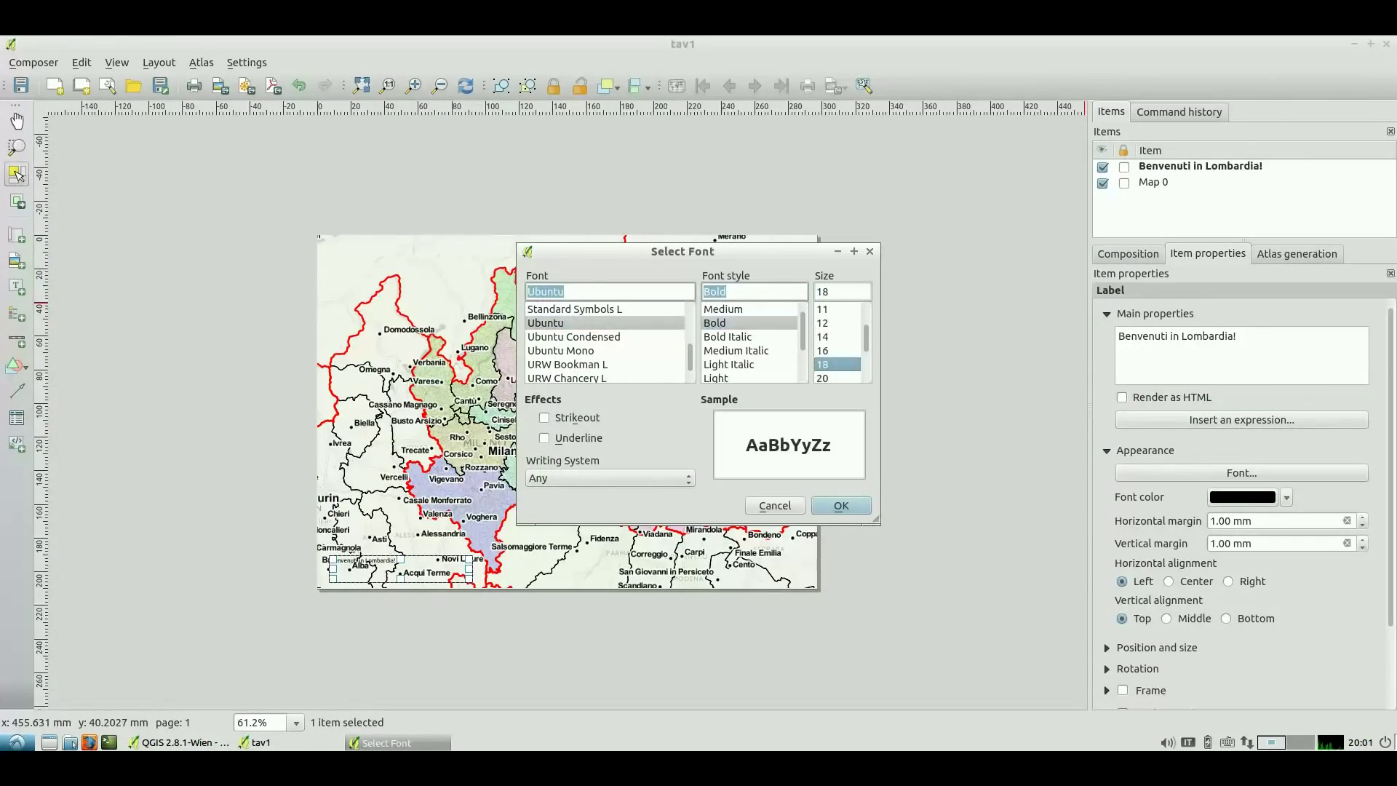
pyautogui.press('Return')
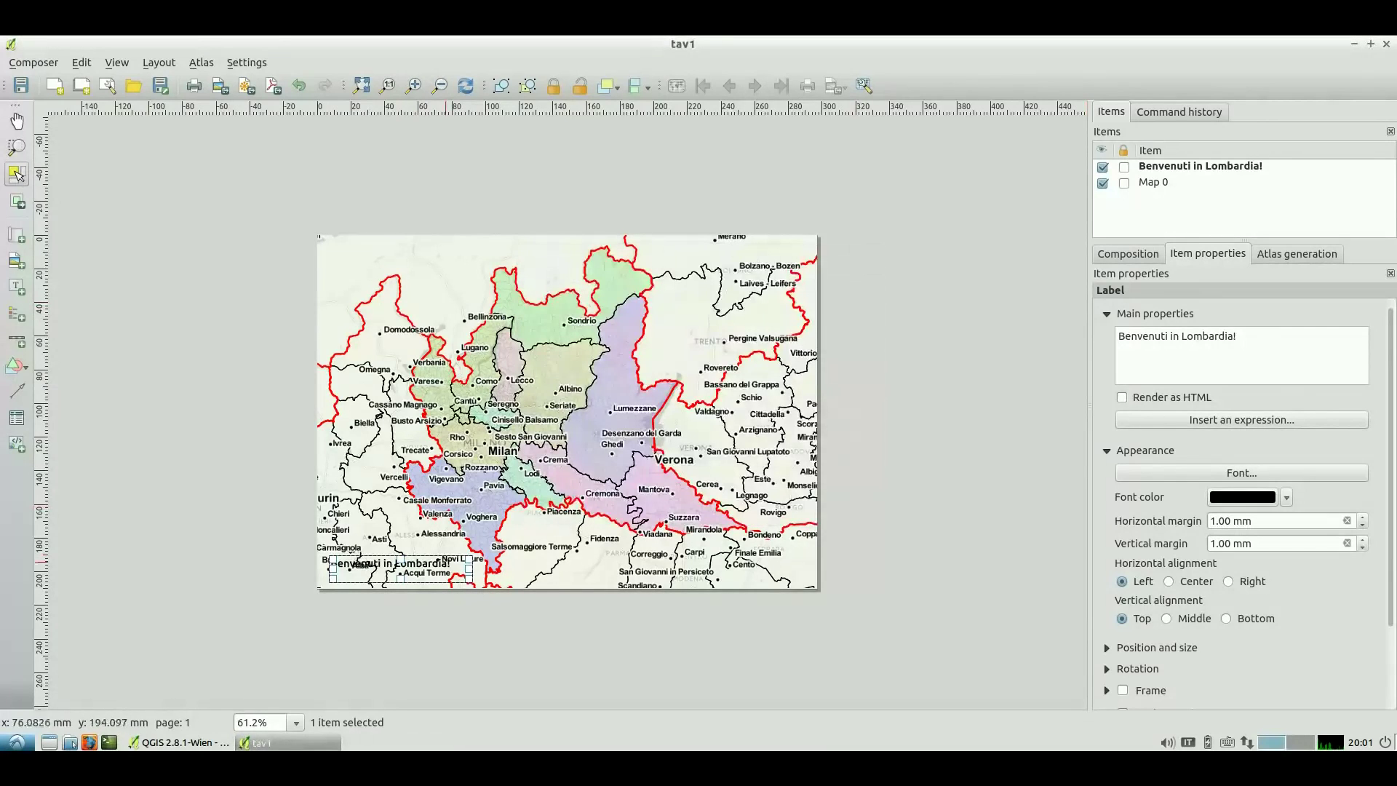
# Enable the label's background and set its colour to black (#000000)
pyautogui.scroll(-2, 1241, 495)
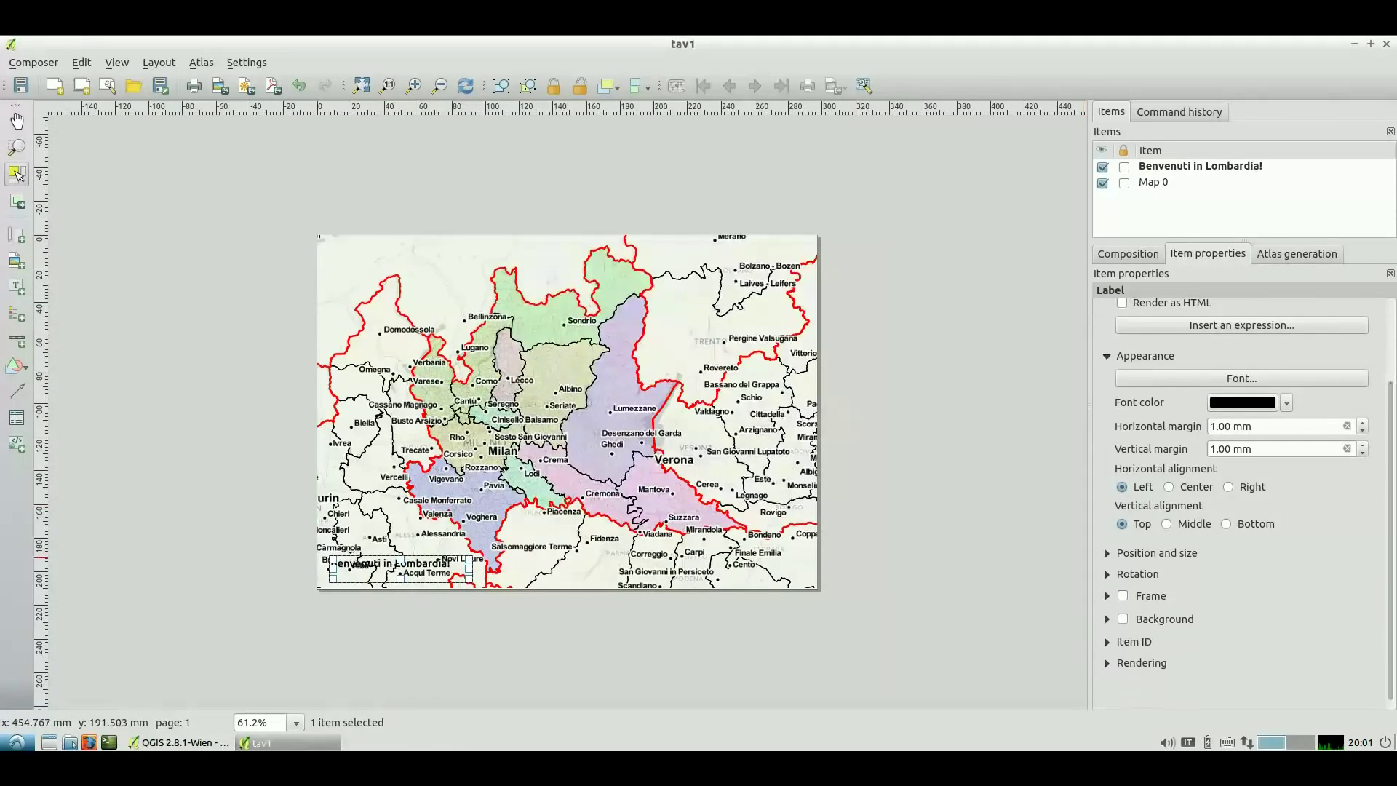
pyautogui.click(1106, 619)
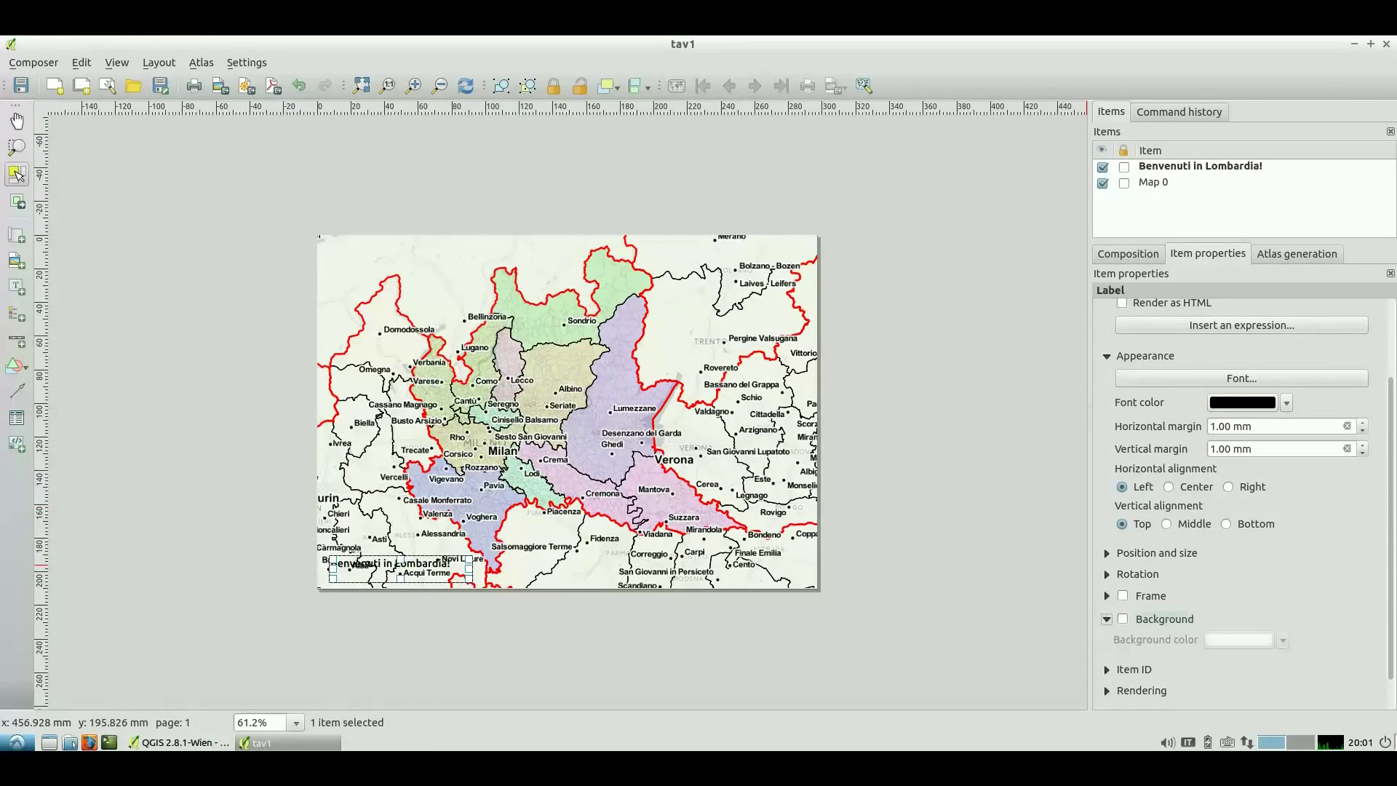
pyautogui.click(1123, 619)
pyautogui.click(1239, 640)
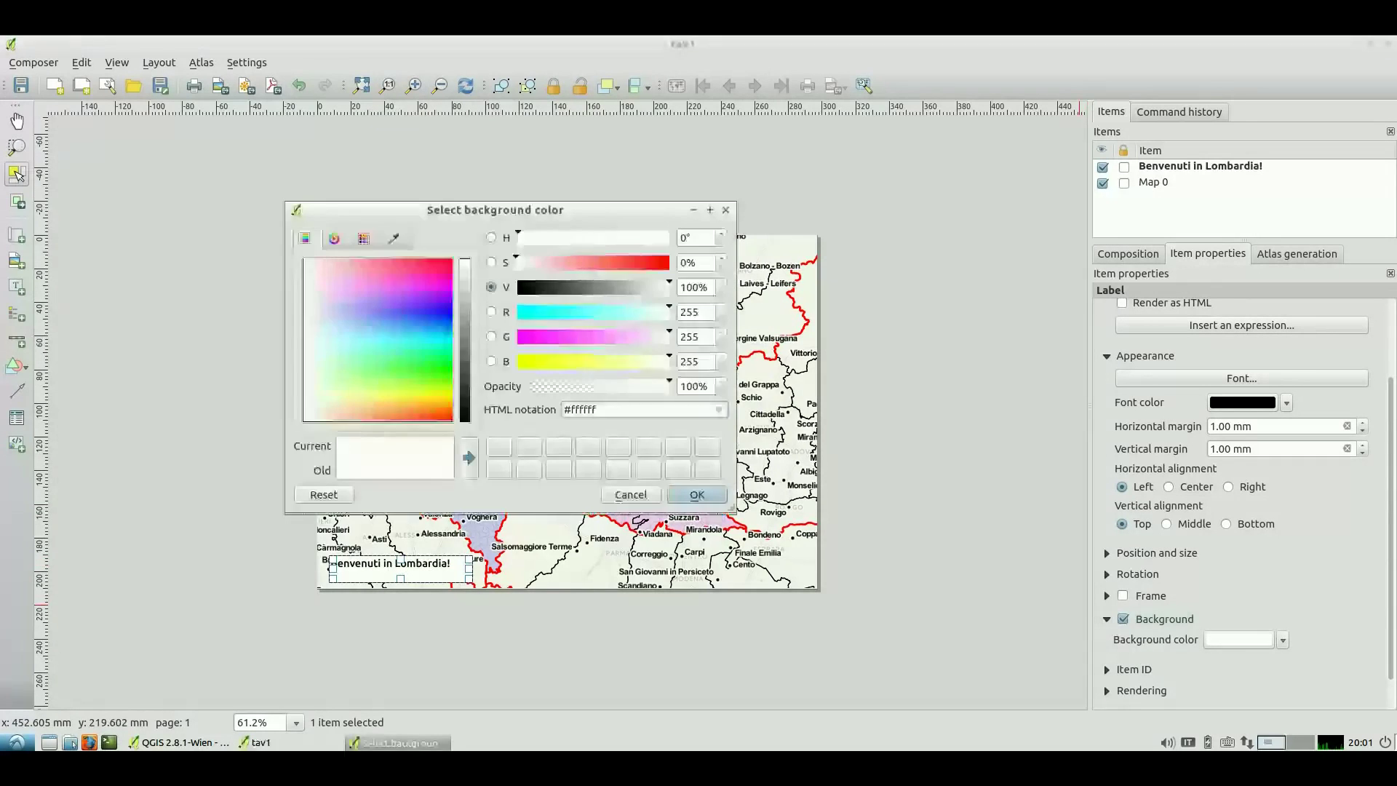
pyautogui.moveTo(667, 288); pyautogui.dragTo(517, 287)
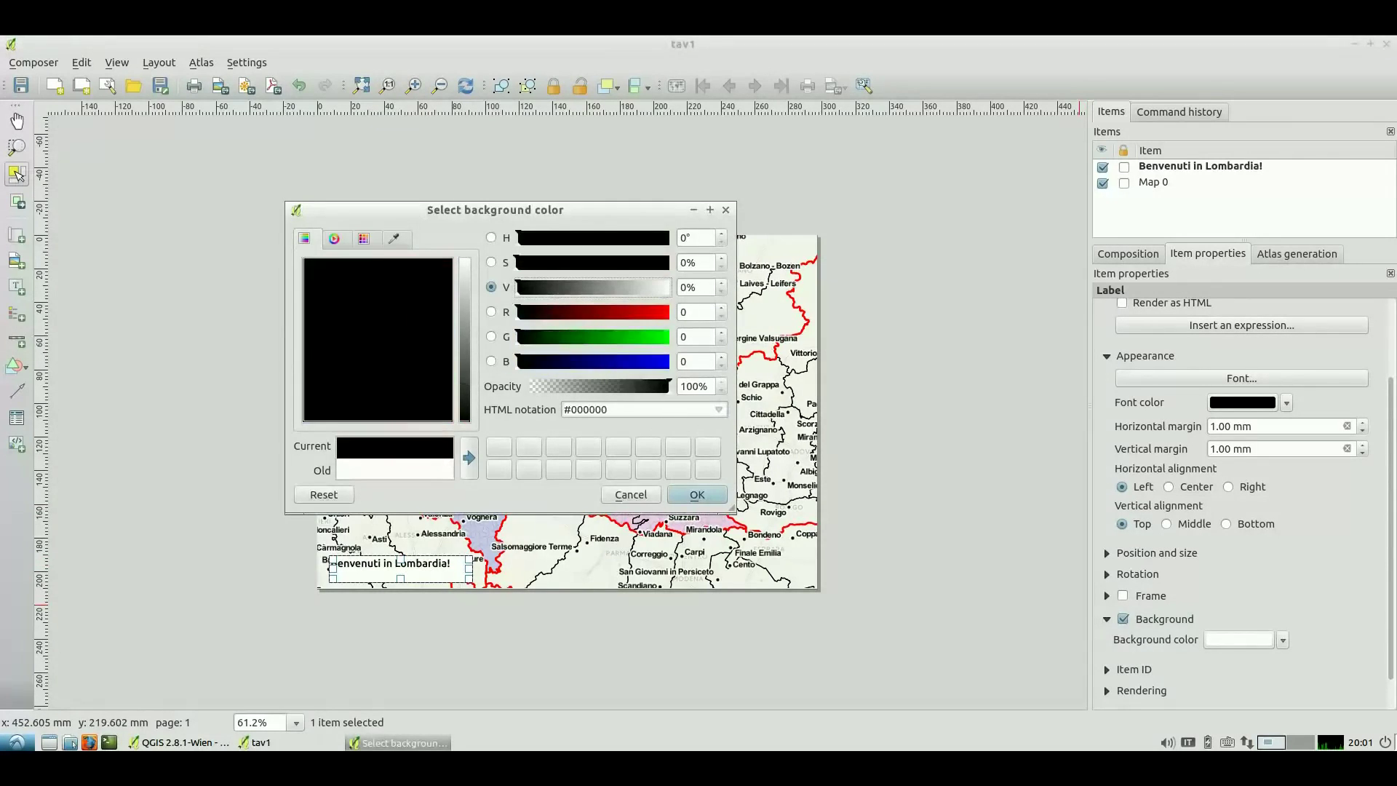
pyautogui.press('Return')
# Set the label's font colour to white
pyautogui.click(1242, 402)
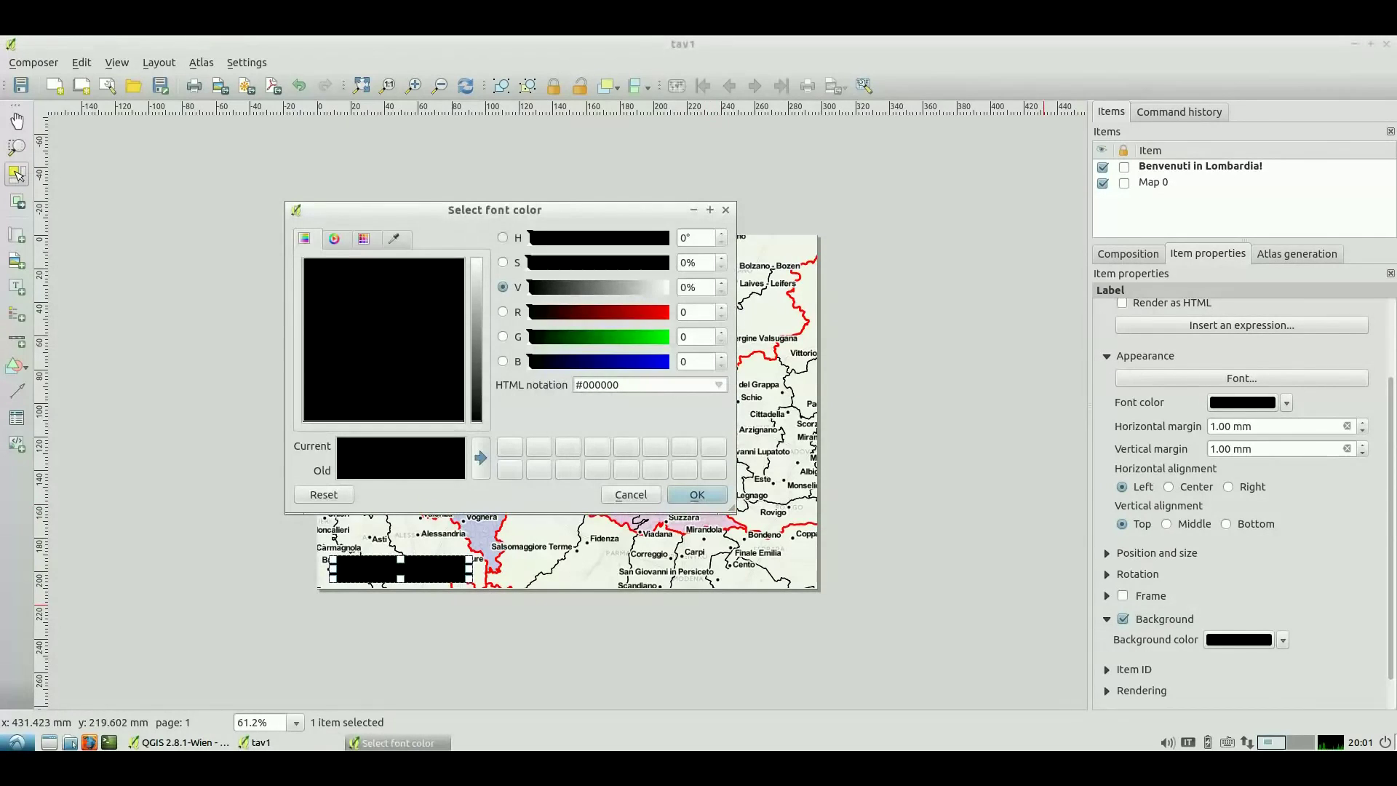
pyautogui.press('pageup')
pyautogui.press('pageup')
pyautogui.press('pageup')
pyautogui.press('pageup')
pyautogui.press('pageup')
pyautogui.press('pageup')
pyautogui.press('pageup')
pyautogui.press('pageup')
pyautogui.press('pageup')
pyautogui.press('pageup')
pyautogui.press('Return')
# Move the label flush with the page's left edge and set its horizontal margin to 7.00 mm
pyautogui.click(366, 581)
pyautogui.moveTo(320, 566); pyautogui.dragTo(314, 566)
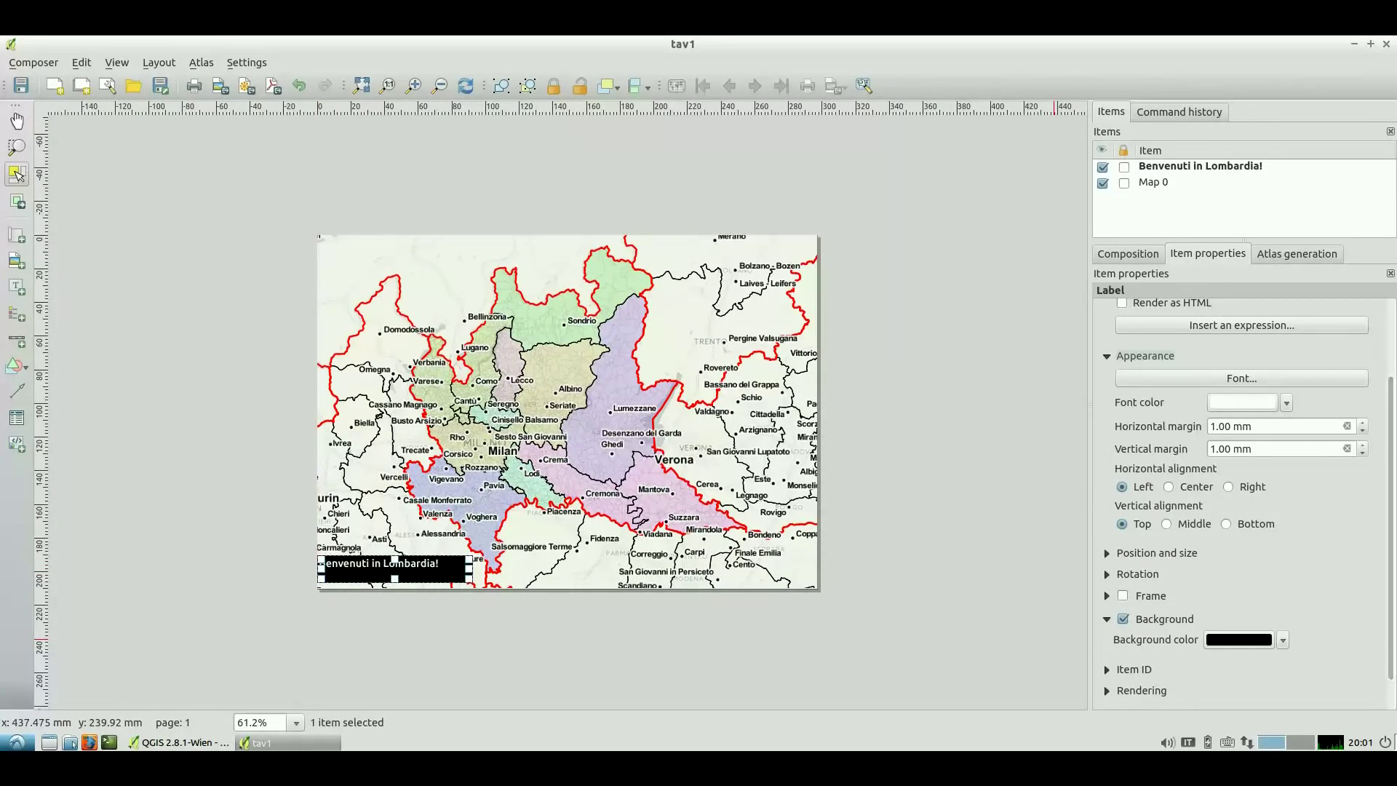
pyautogui.scroll(6, 1273, 427)
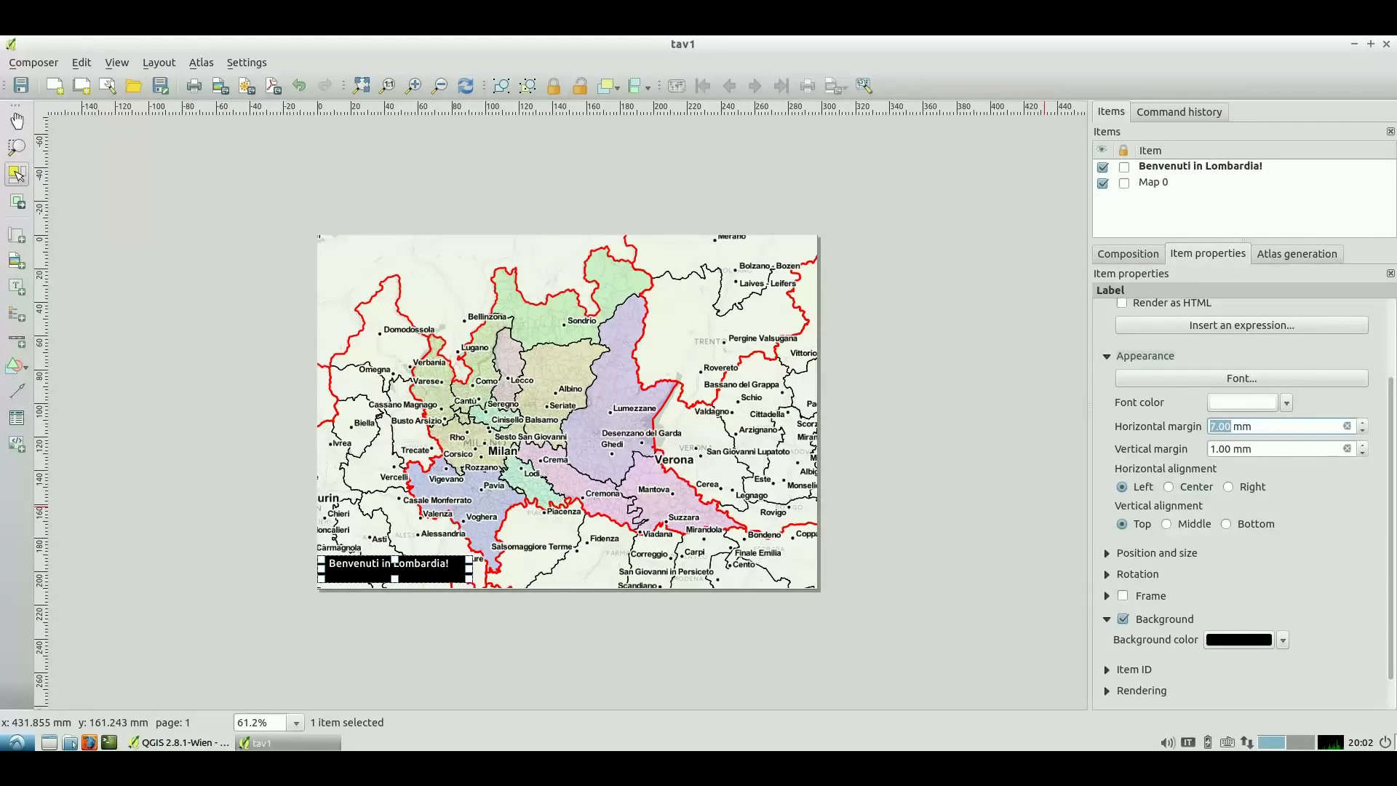
# Set the label's vertical alignment to Middle and widen its box slightly to the right
pyautogui.click(1166, 524)
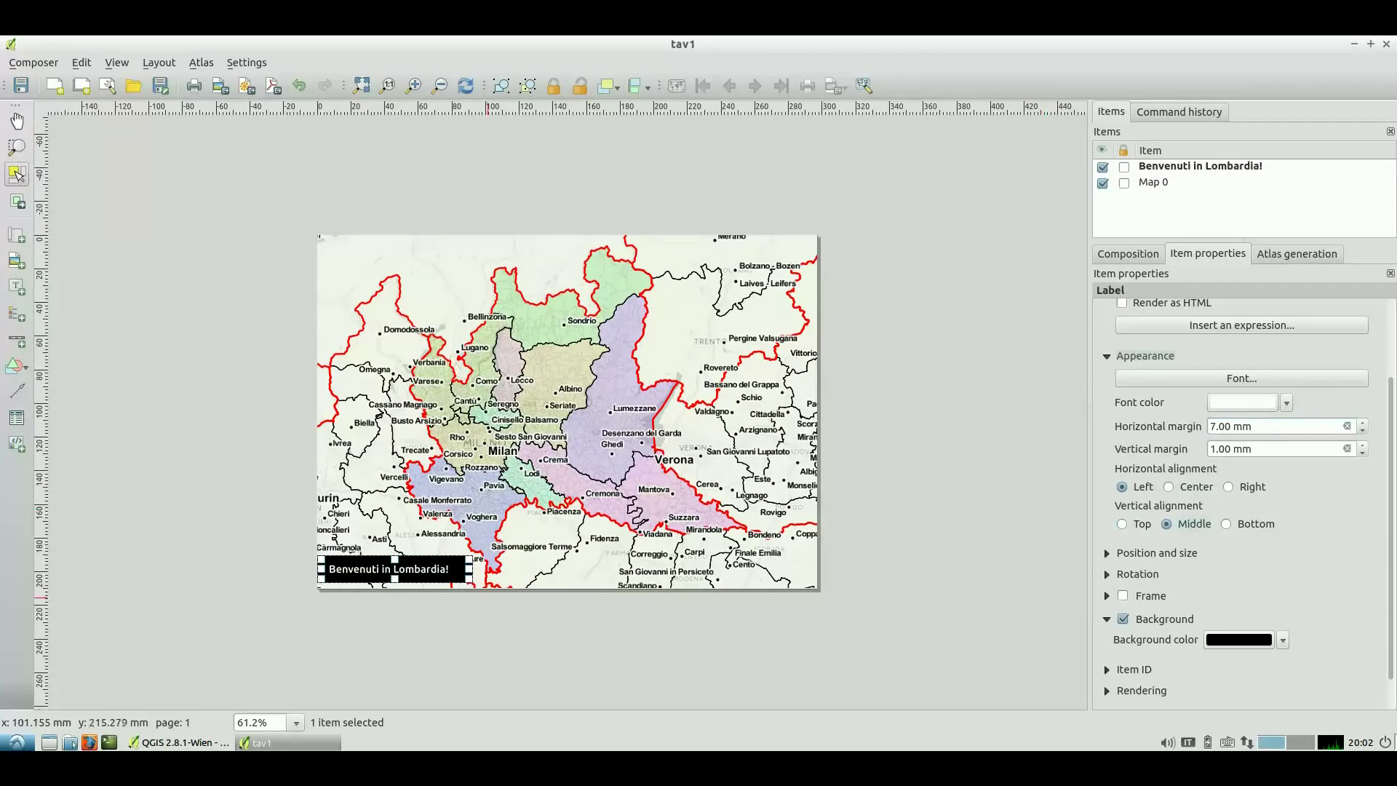
pyautogui.moveTo(470, 569); pyautogui.dragTo(494, 567)
pyautogui.click(525, 625)
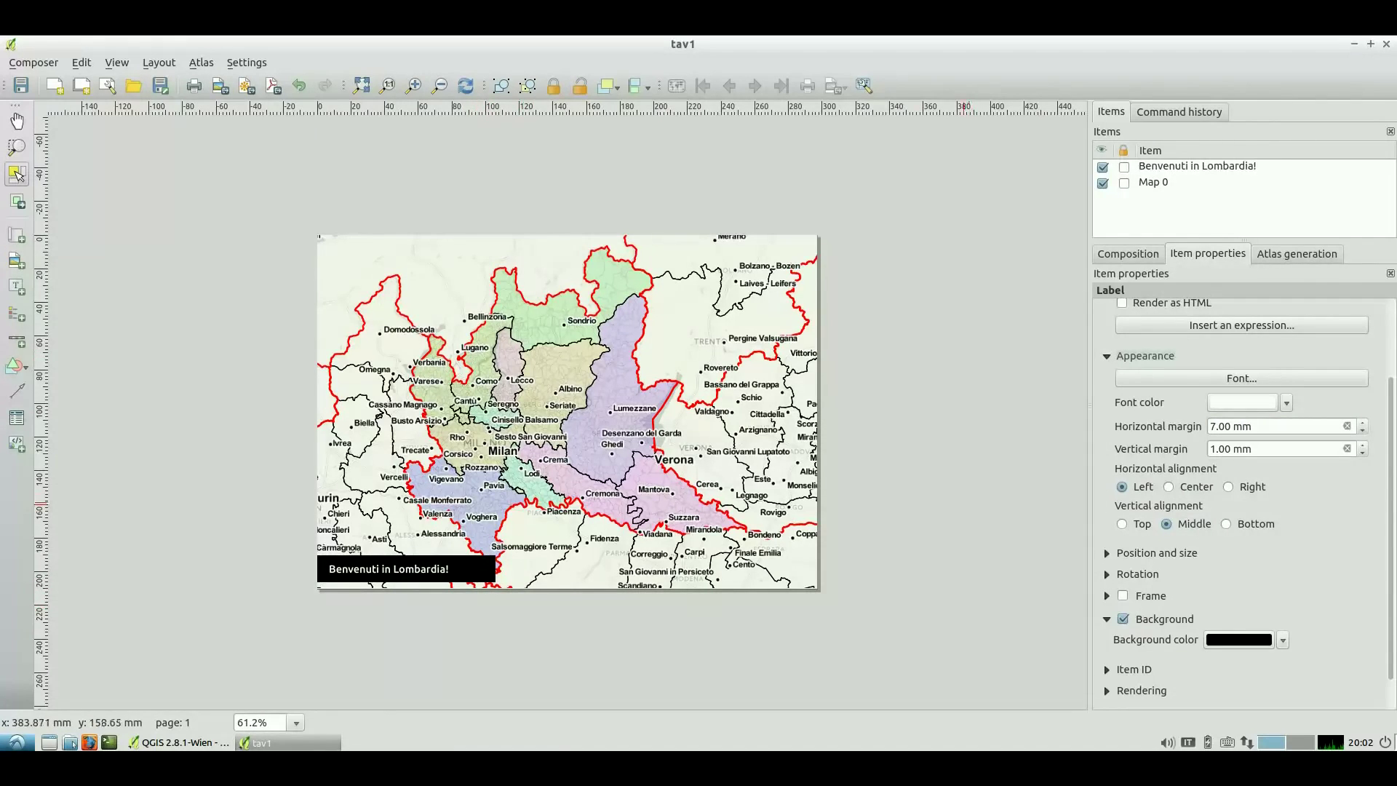
# Duplicate the "Benvenuti in Lombardia!" label and place the copy in the page's upper-right corner
pyautogui.click(362, 86)
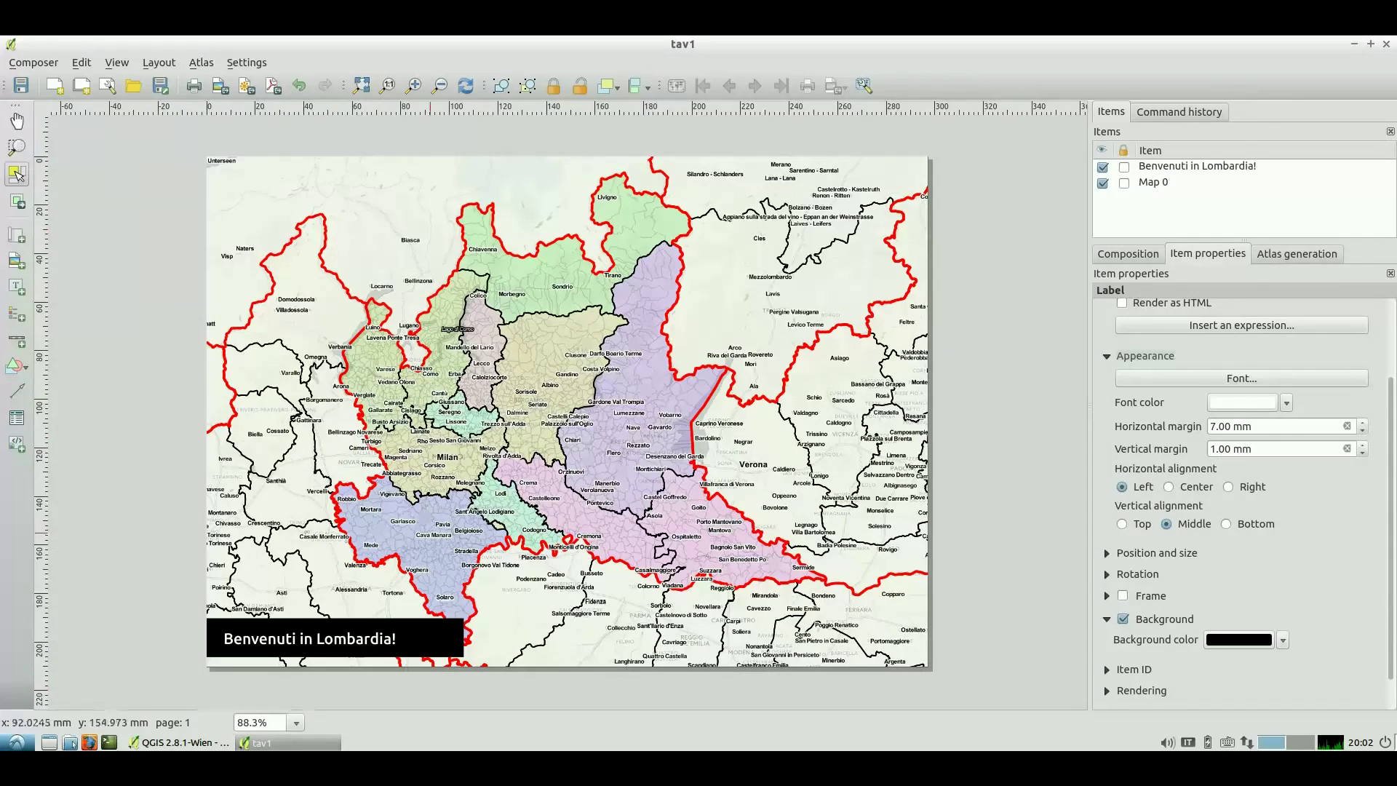
pyautogui.click(405, 638)
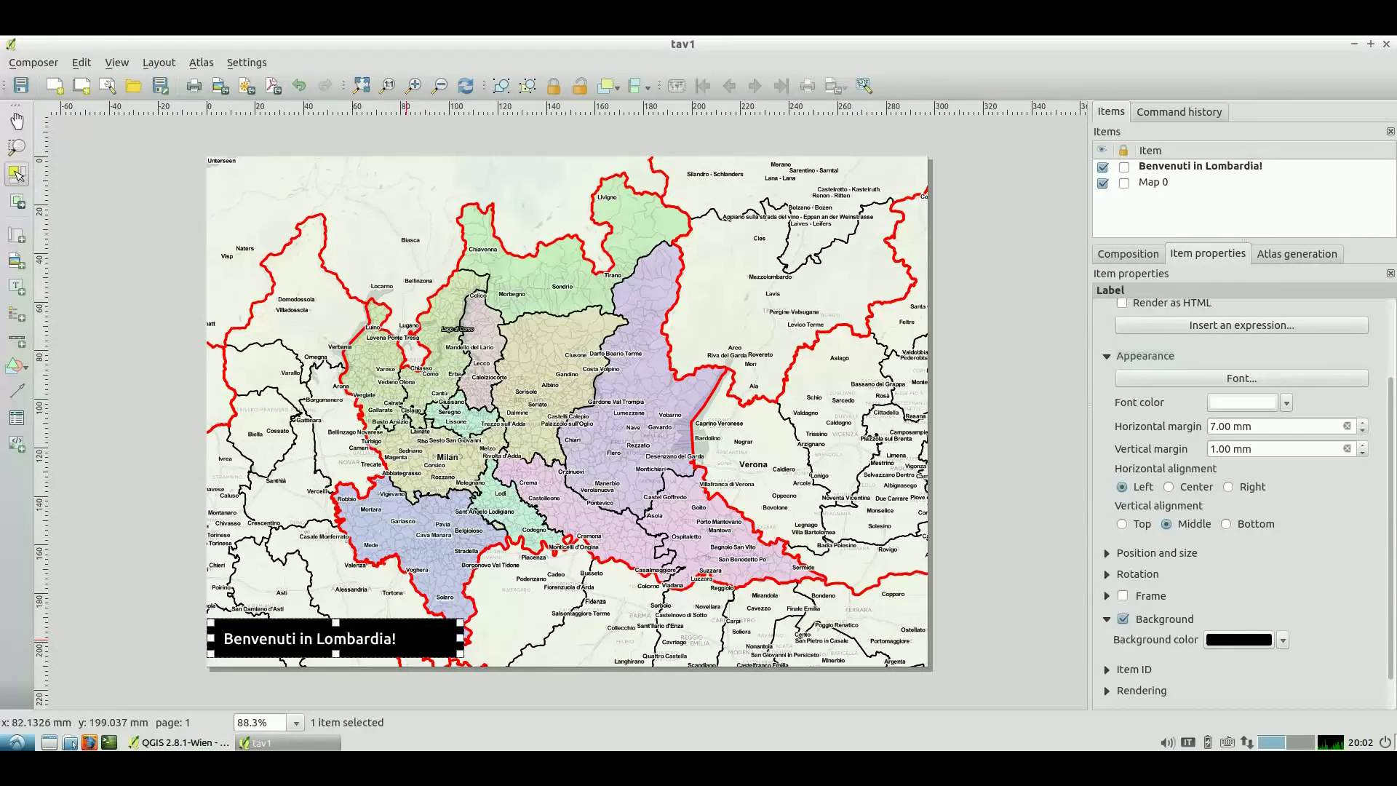
pyautogui.hotkey('ctrl', 'c')
pyautogui.hotkey('ctrl', 'v')
pyautogui.moveTo(465, 663); pyautogui.dragTo(729, 176)
# Replace the copied label's text with "map data: ISTAT" and, on a second line, "base map: CartoDB"
pyautogui.moveTo(1237, 336); pyautogui.dragTo(1118, 336)
pyautogui.write('ma')
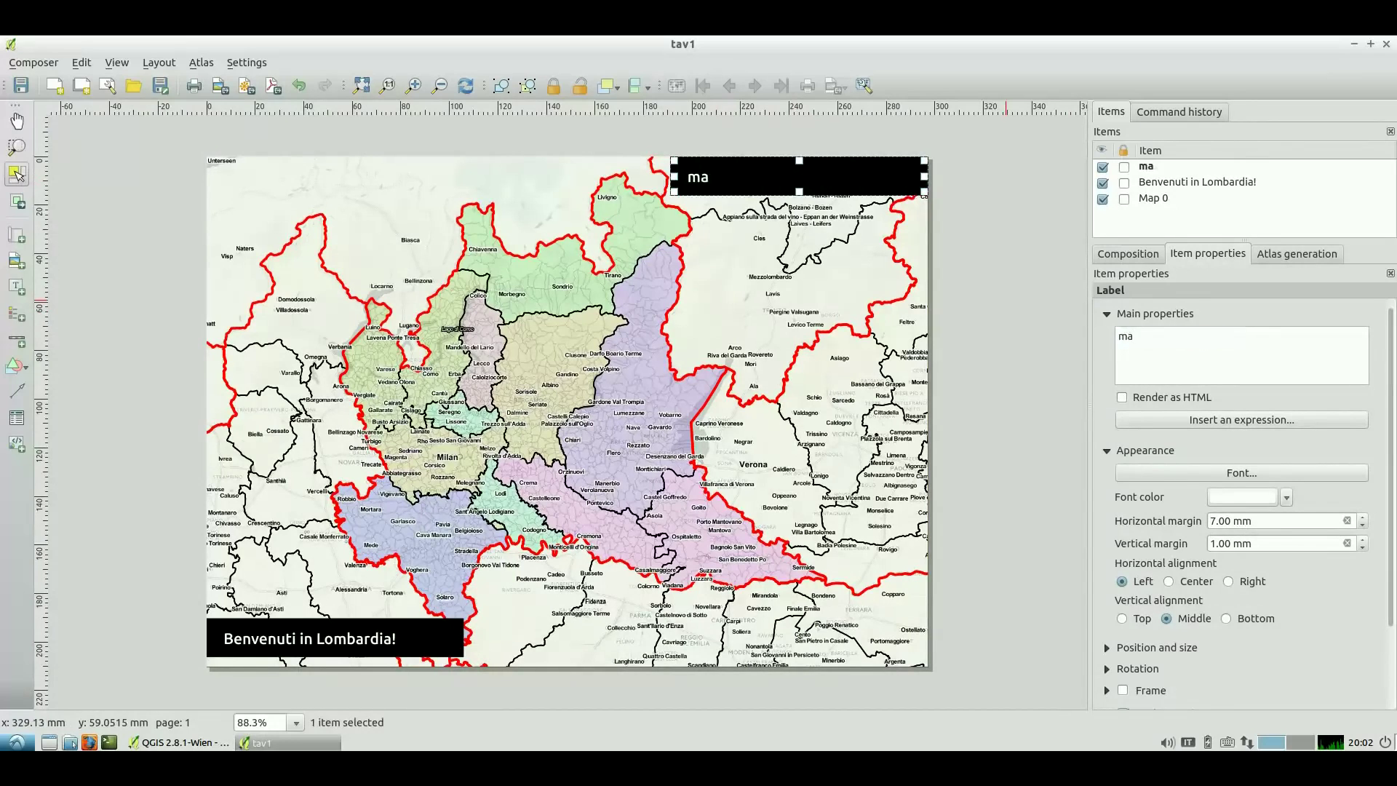
pyautogui.write('p data: ISTAT')
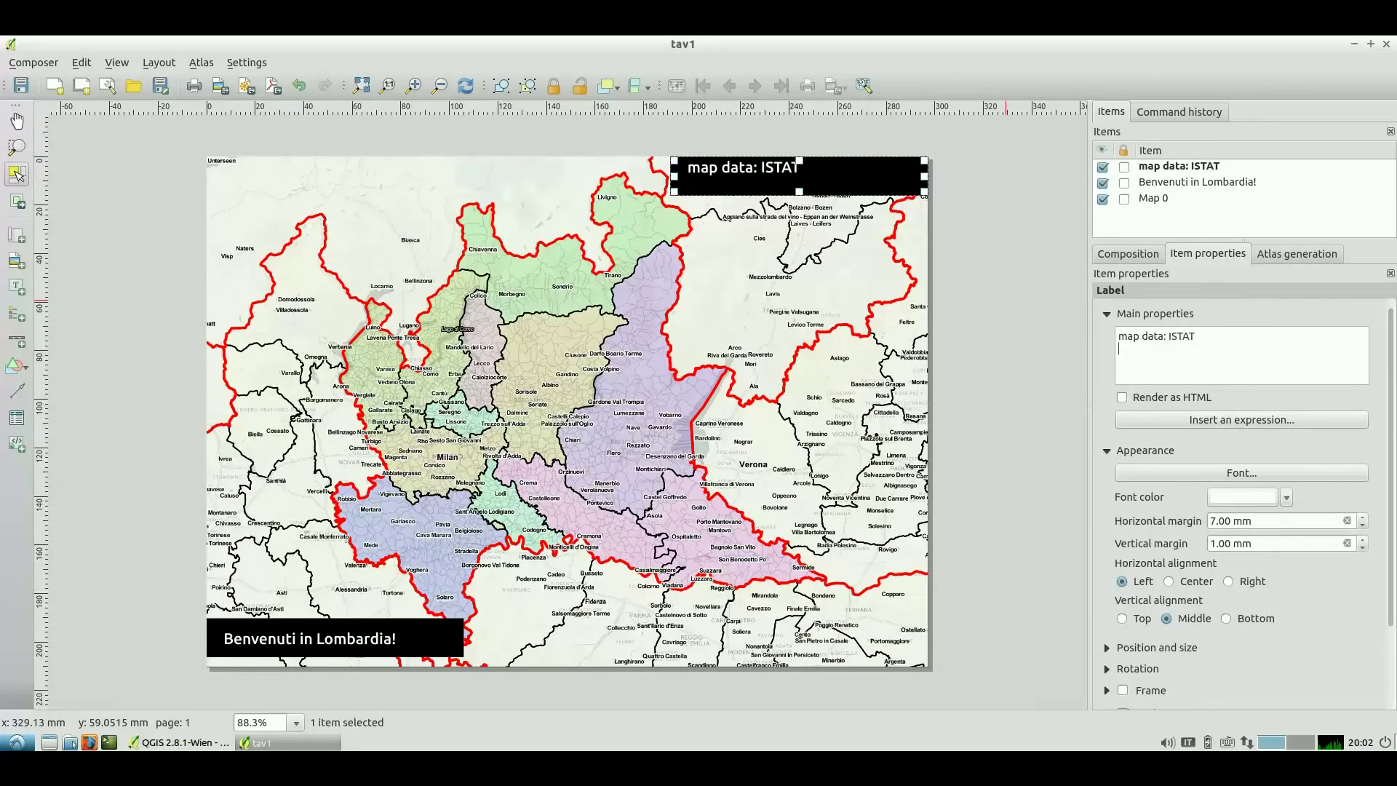
pyautogui.write('m')
pyautogui.press('BackSpace')
pyautogui.write('mab')
pyautogui.press('BackSpace')
pyautogui.press('BackSpace')
pyautogui.press('BackSpace')
pyautogui.write('base map')
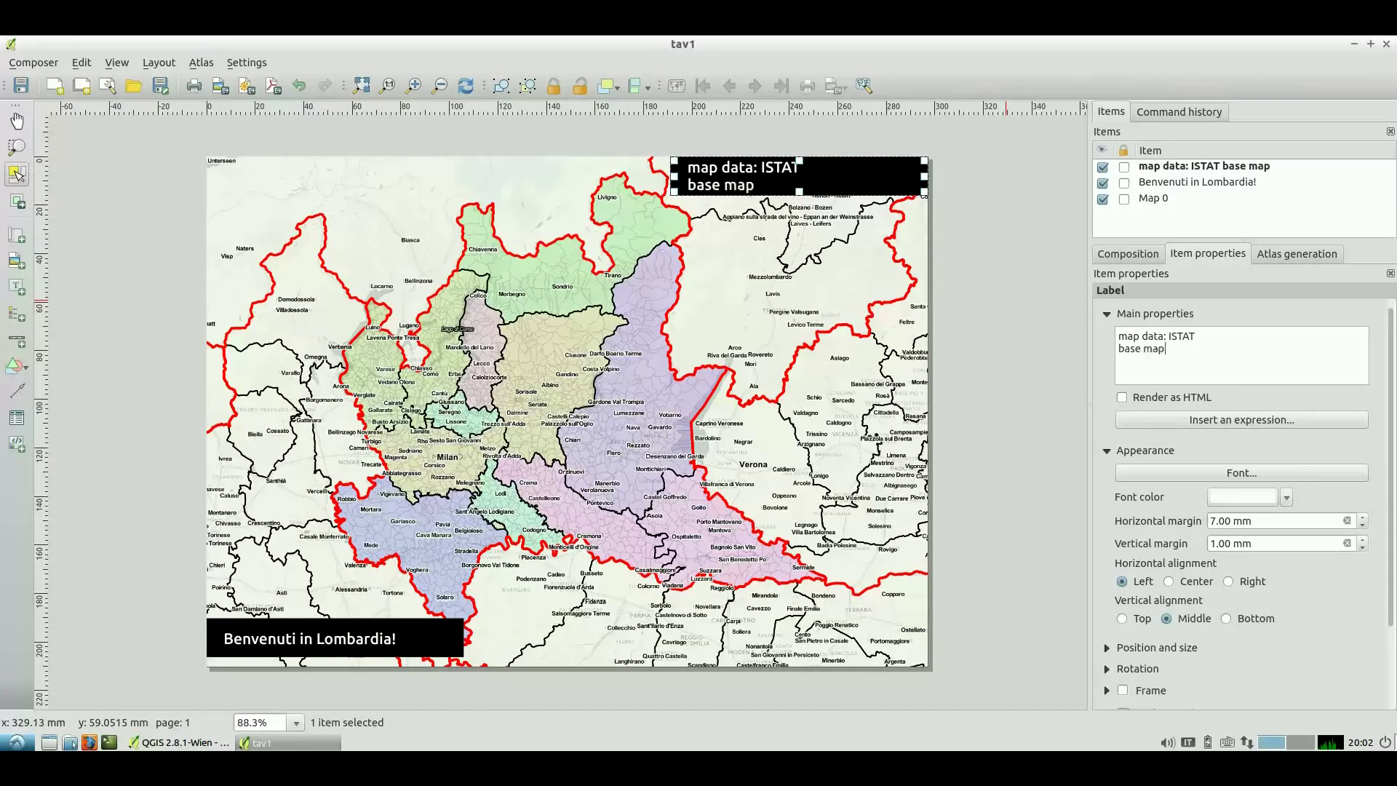
pyautogui.write(': CartoDB')
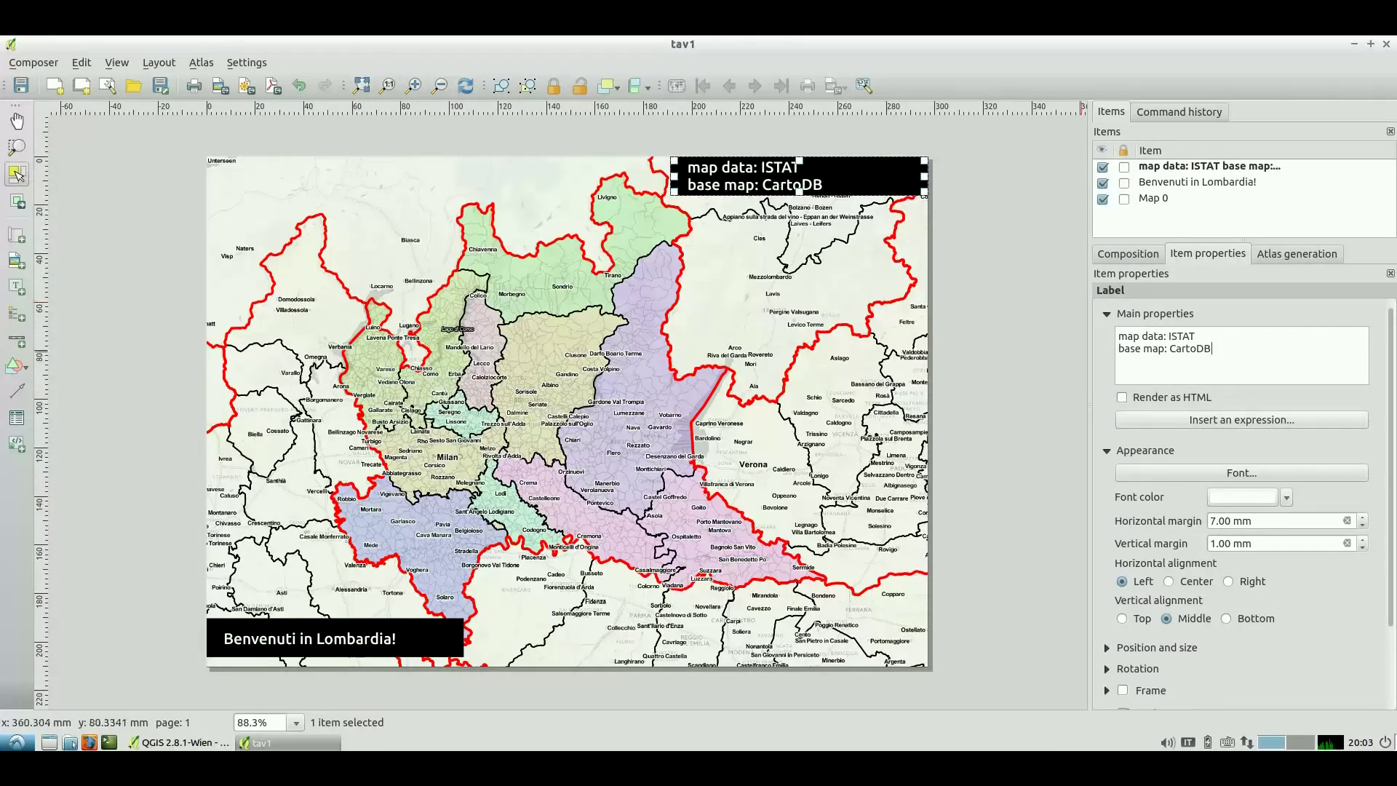
# Align the credits label's text horizontally to the Right and set its horizontal margin to 3.00 mm
pyautogui.click(1210, 521)
pyautogui.press('Delete')
pyautogui.write('1')
pyautogui.click(1228, 581)
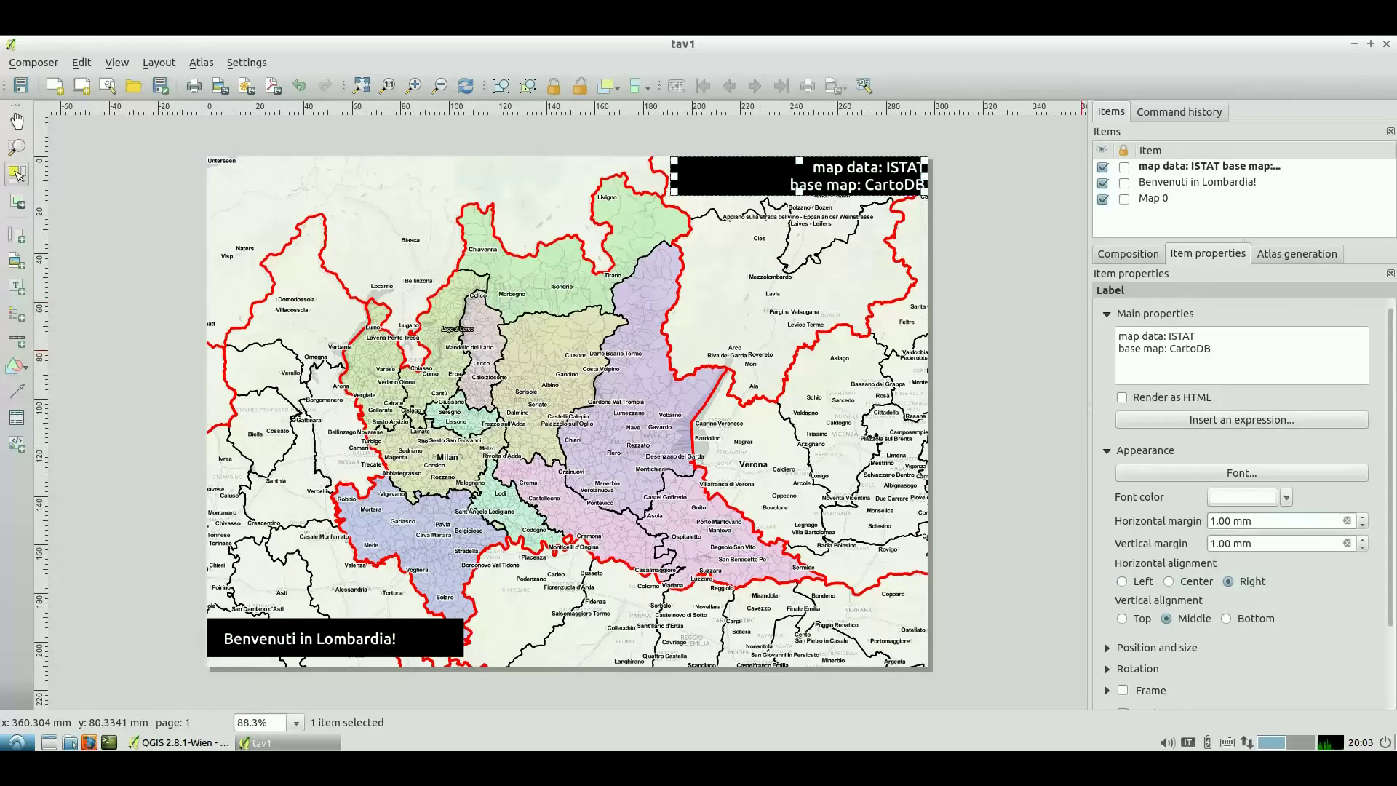
pyautogui.click(1361, 516)
pyautogui.click(1361, 517)
# Set the credits label's font size to 10 and reduce the height of its box to suit the smaller text
pyautogui.click(1241, 473)
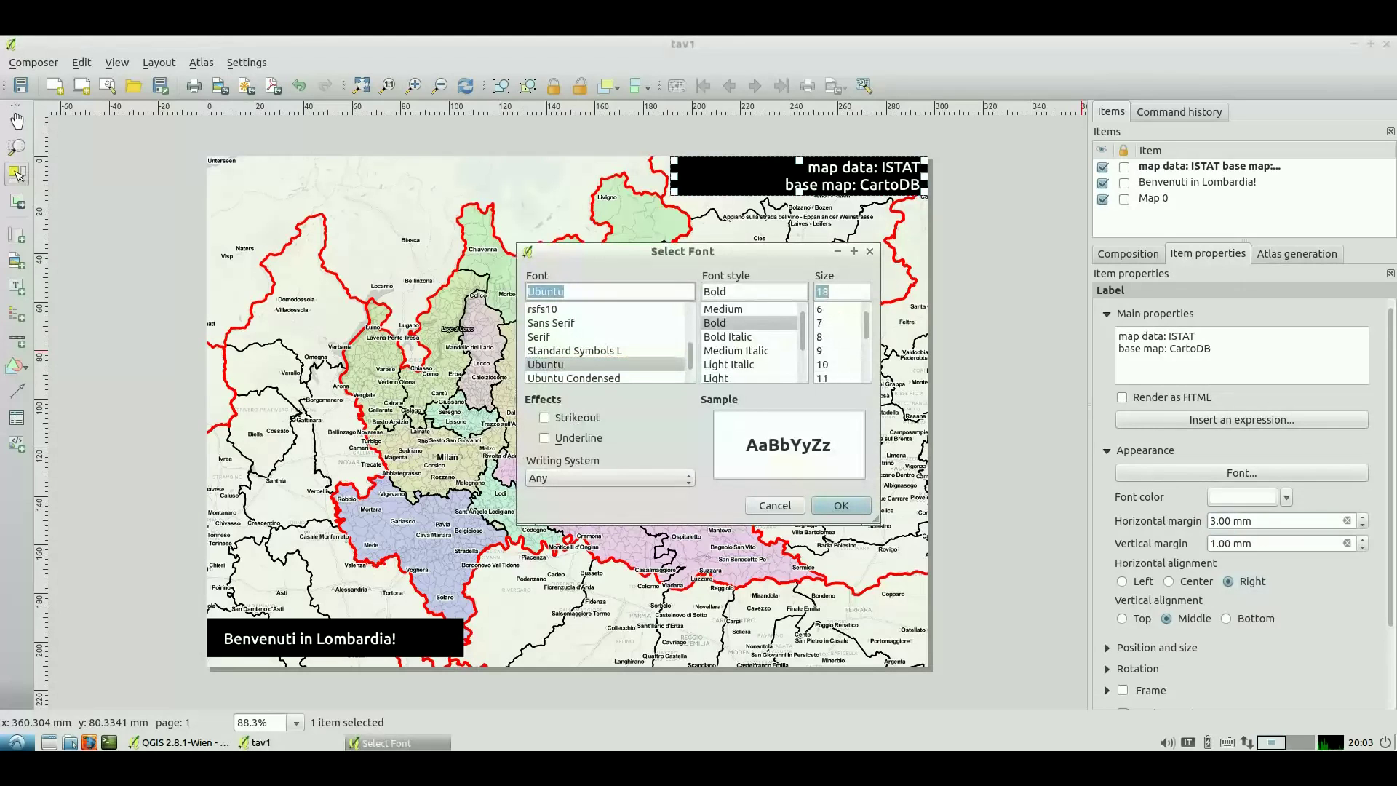
pyautogui.write('10')
pyautogui.press('Return')
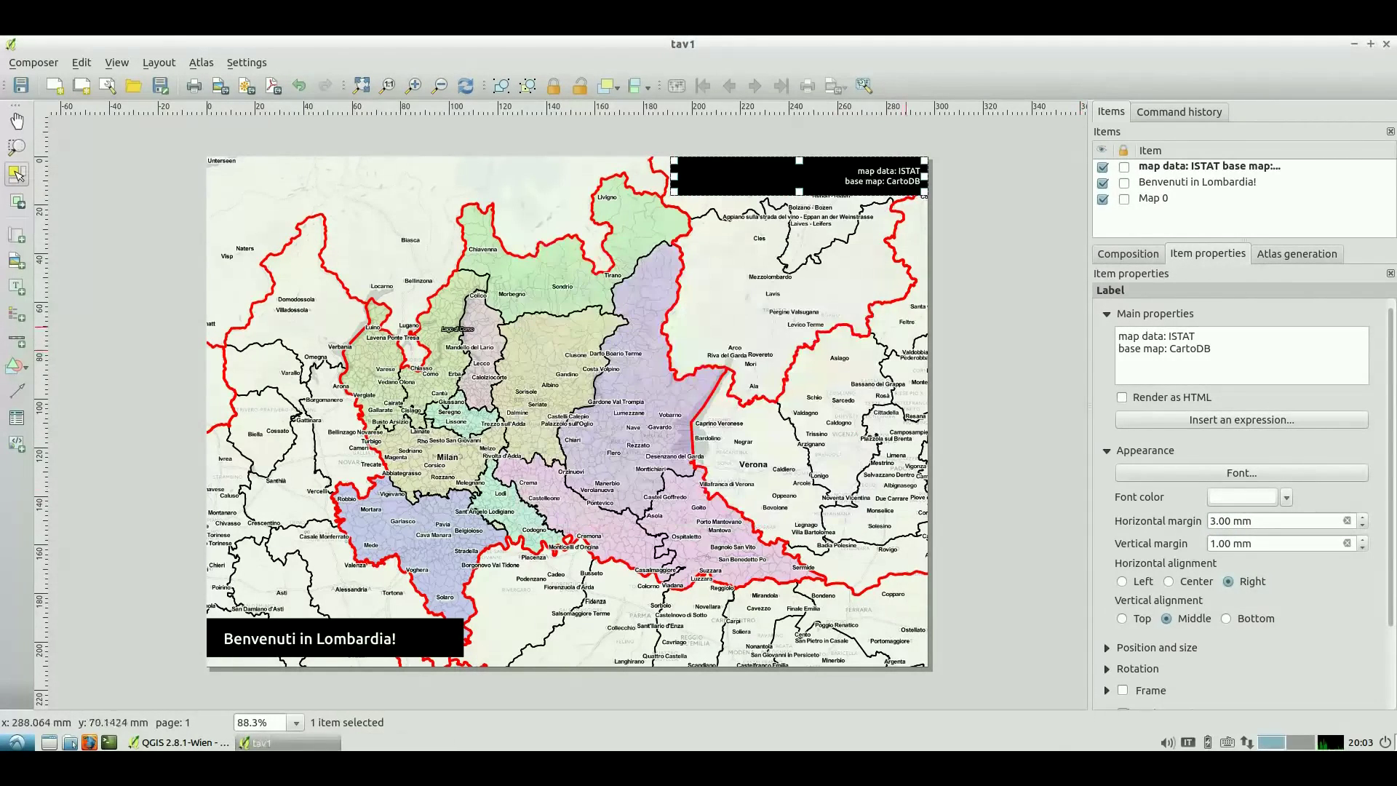
pyautogui.moveTo(800, 191); pyautogui.dragTo(800, 180)
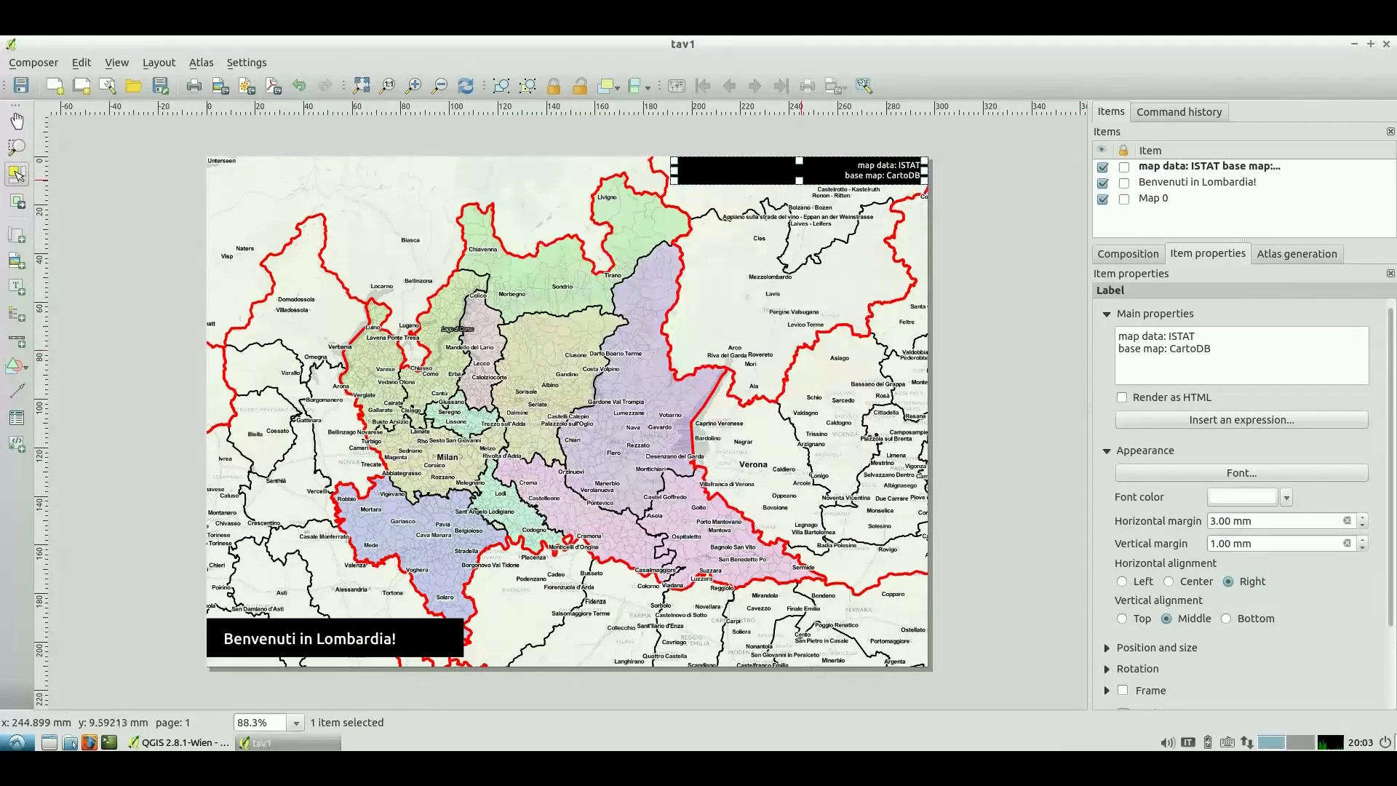
# Join the credits text into one line reading "map data: ISTAT | base map: CartoDB"
pyautogui.click(1203, 337)
pyautogui.press('Delete')
pyautogui.write('| base map: CartoDB')
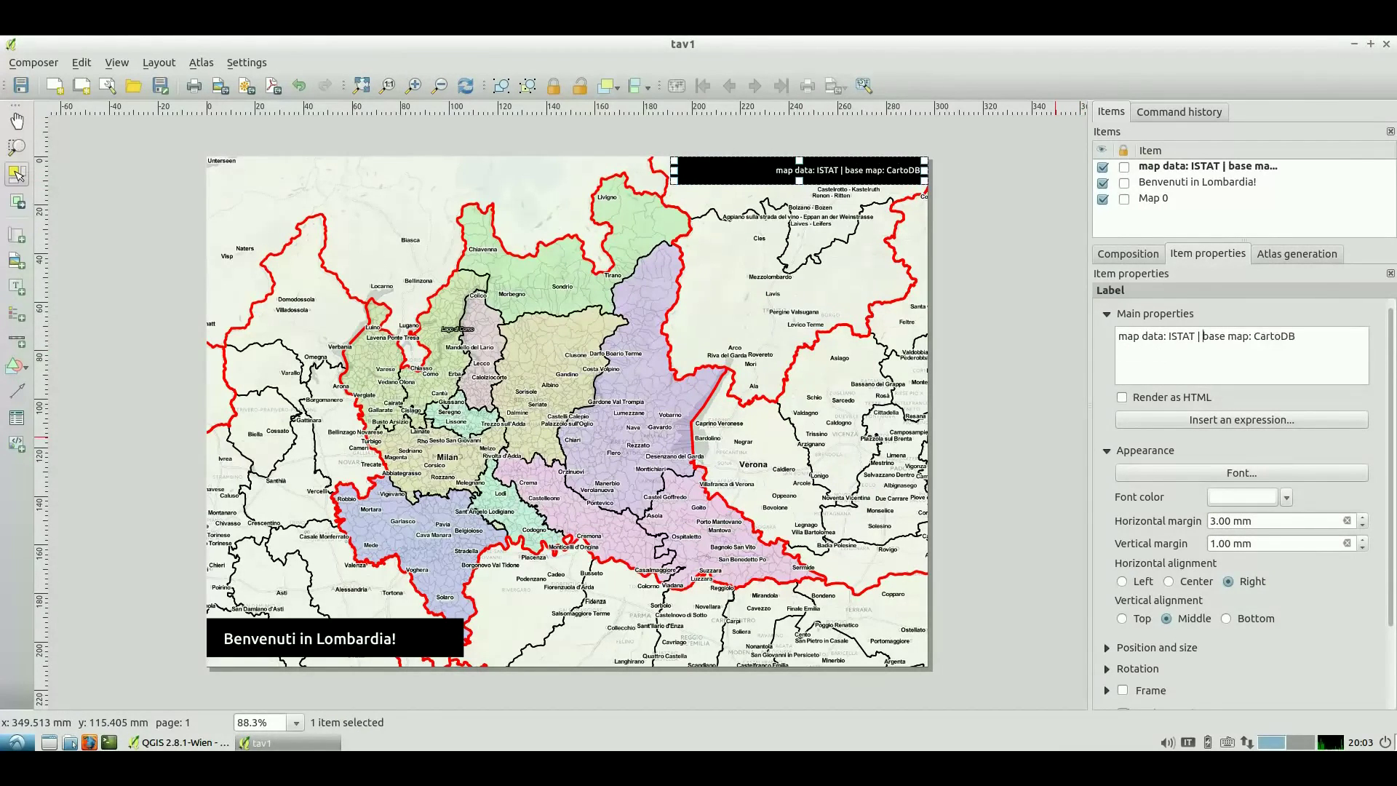
# Center the credits text horizontally and shrink its box in height and width to fit the single line
pyautogui.click(1168, 581)
pyautogui.moveTo(800, 182); pyautogui.dragTo(796, 175)
pyautogui.moveTo(676, 166); pyautogui.dragTo(755, 166)
pyautogui.click(1066, 216)
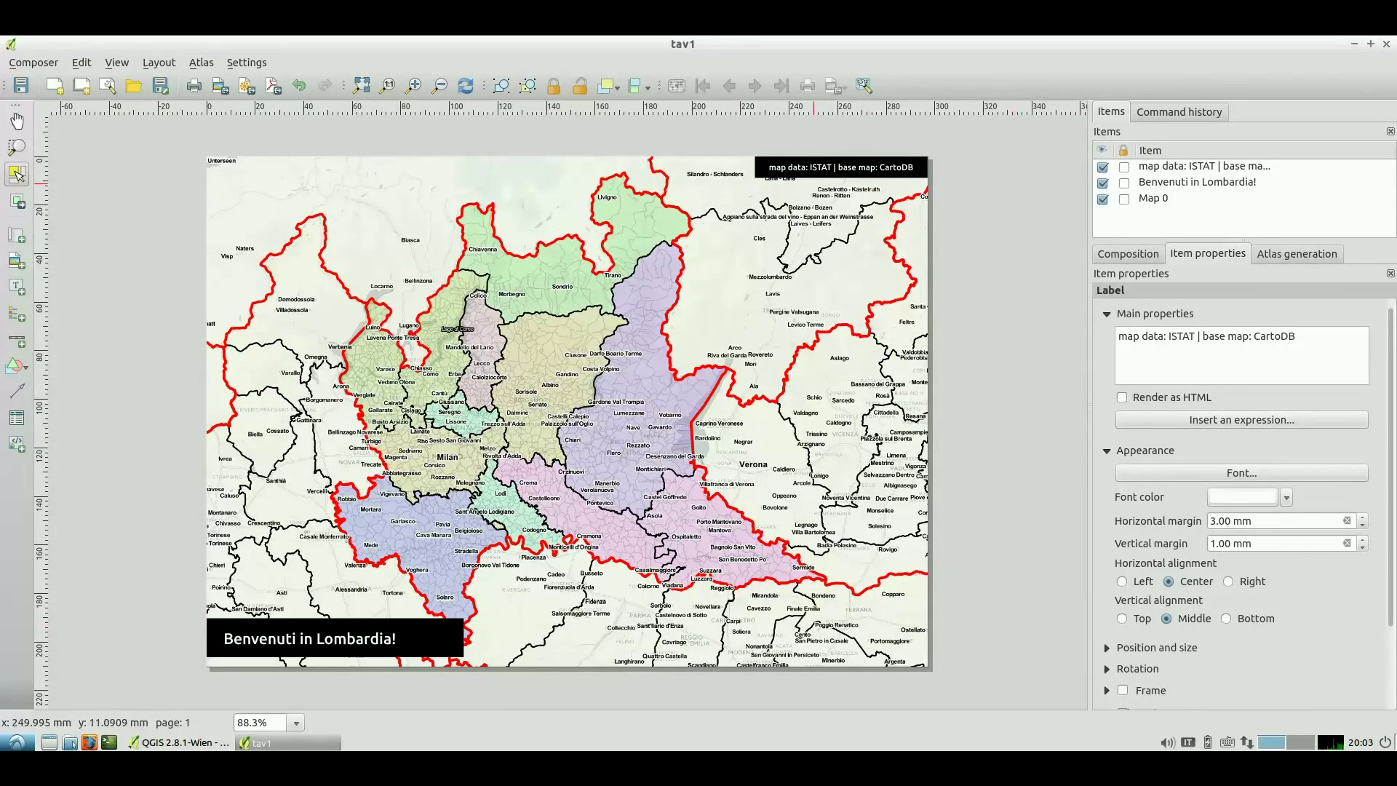
# Raise the title label slightly and move the credits label beneath it, flush with the page's lower-left corner
pyautogui.moveTo(344, 645); pyautogui.dragTo(344, 625)
pyautogui.moveTo(815, 162); pyautogui.dragTo(558, 503)
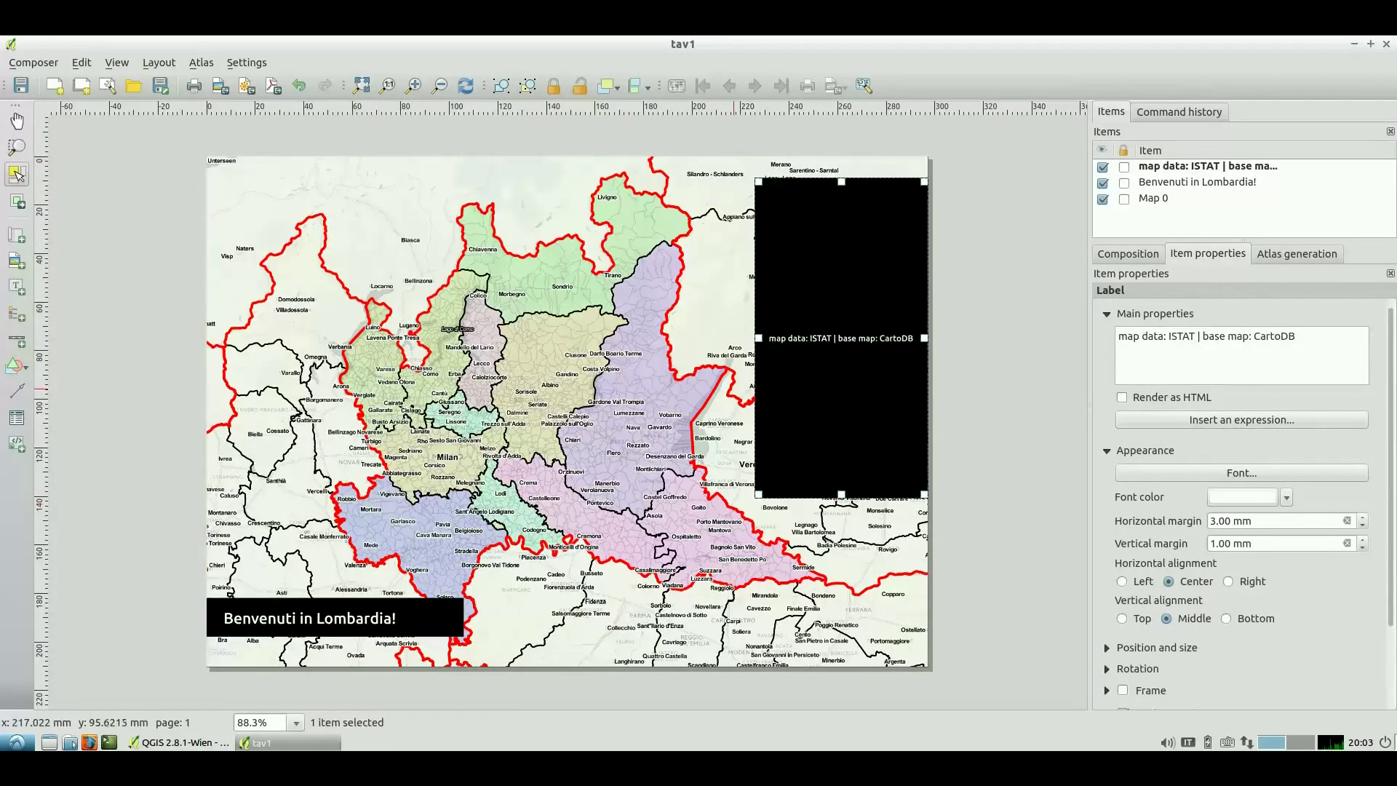
pyautogui.hotkey('ctrl', 'z')
pyautogui.moveTo(825, 172); pyautogui.dragTo(289, 655)
pyautogui.click(124, 658)
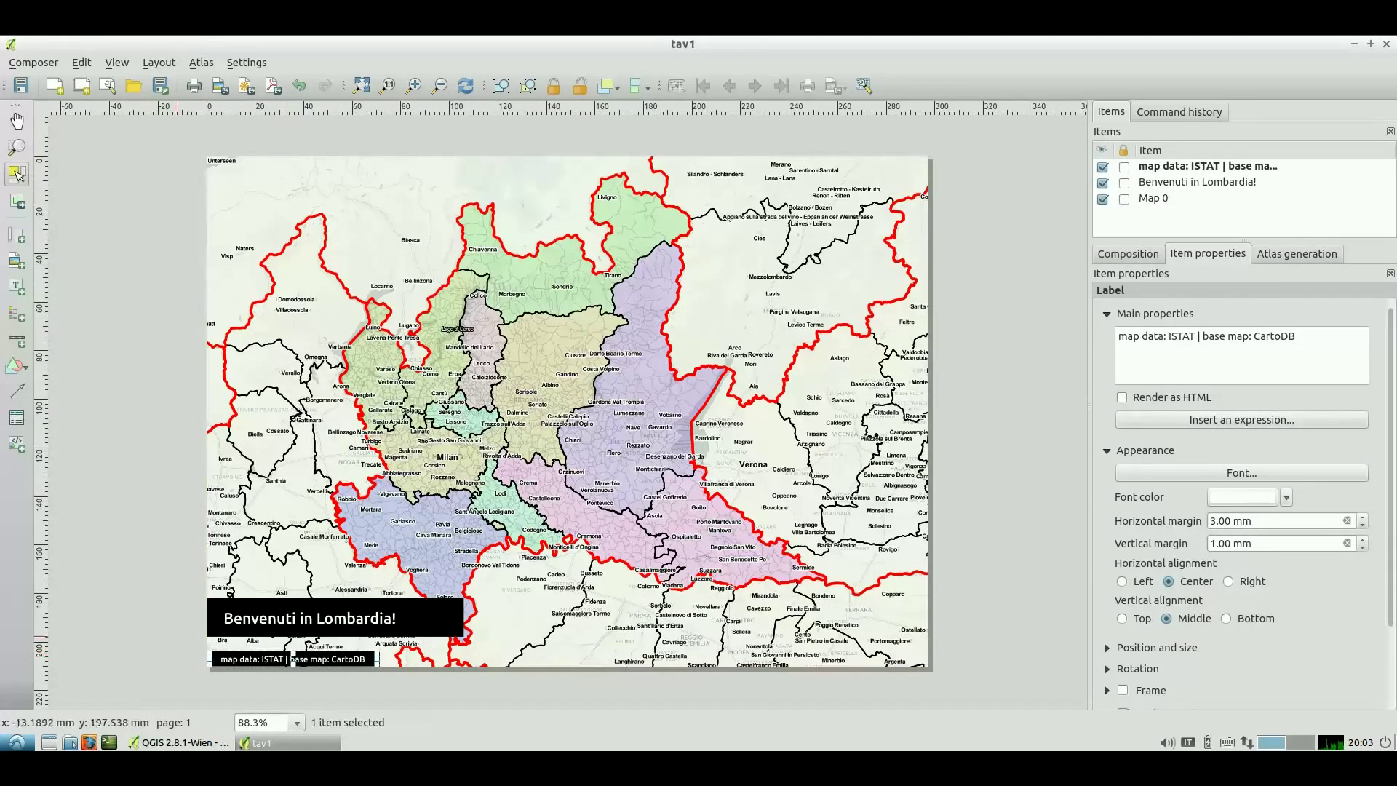
pyautogui.click(174, 635)
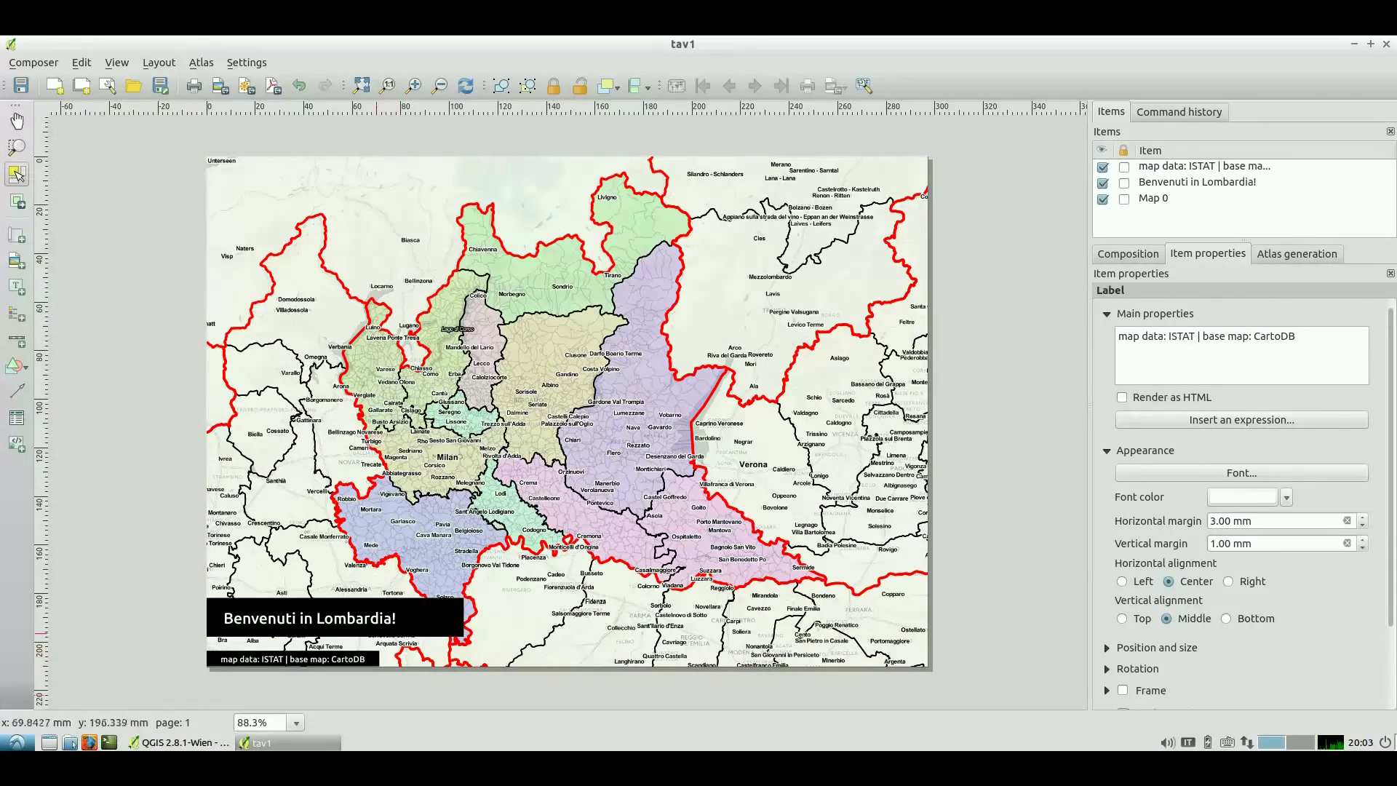
# Move the title label slightly down to narrow the gap above the credits label
pyautogui.click(373, 625)
pyautogui.moveTo(371, 626); pyautogui.dragTo(371, 632)
pyautogui.click(168, 578)
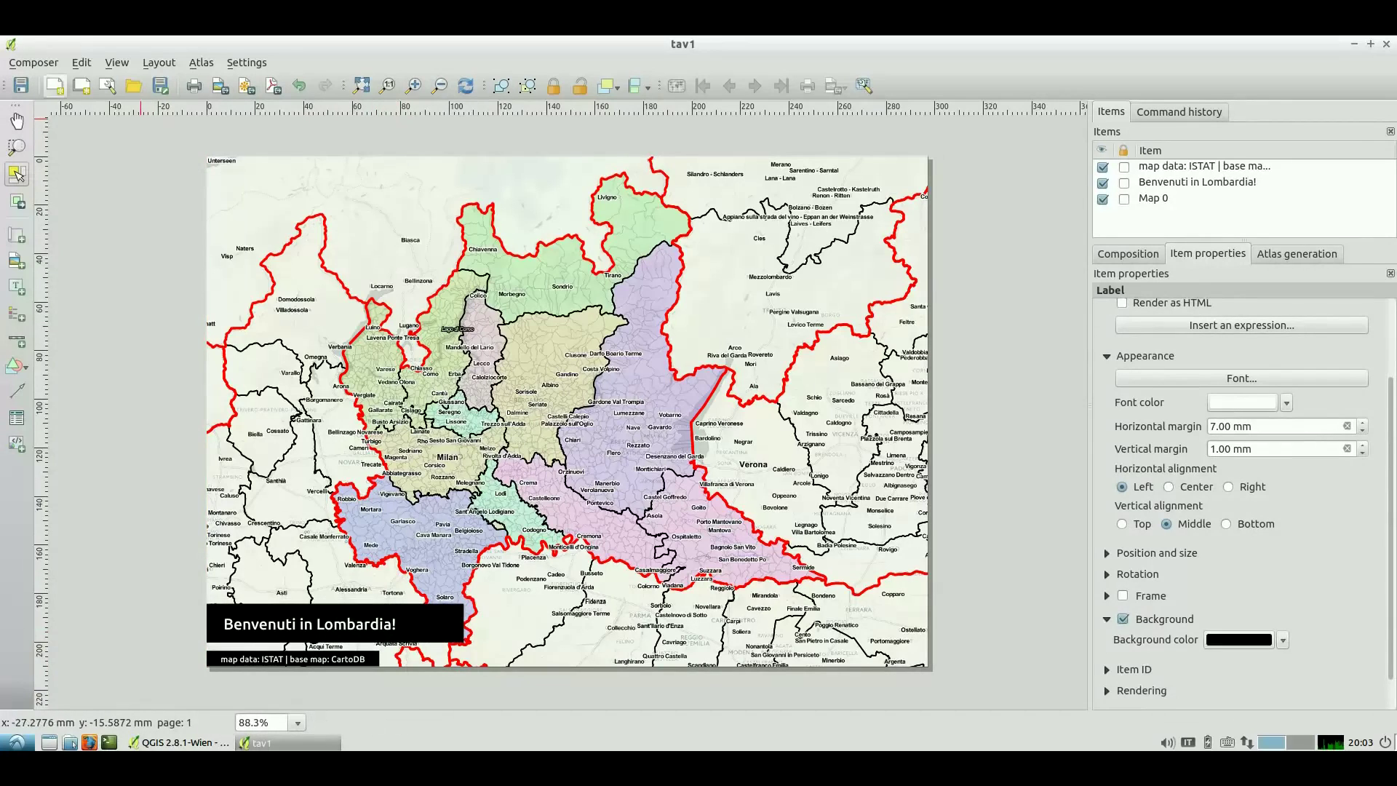
# Export the composition as a JPG image named output_lombardia in the Desktop folder
pyautogui.click(220, 86)
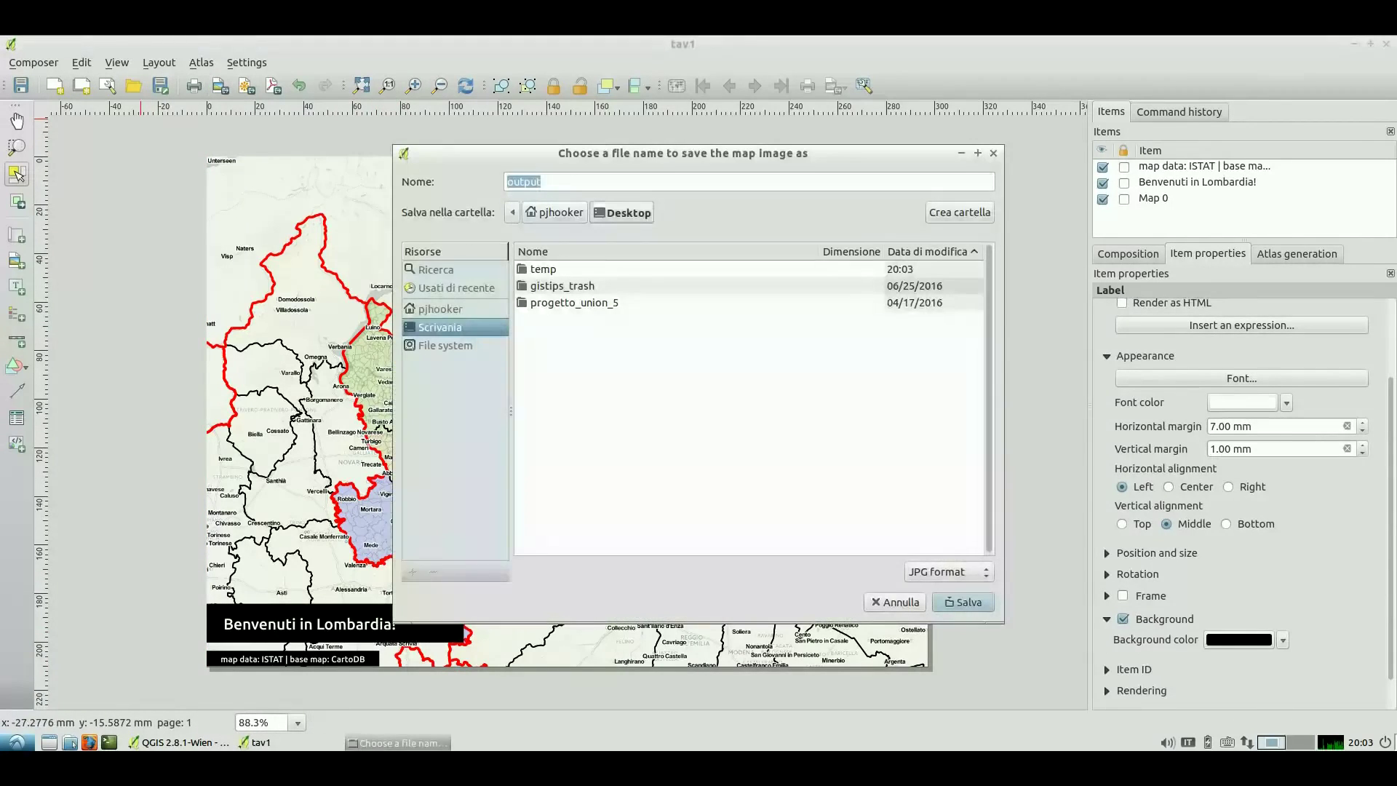
pyautogui.click(543, 181)
pyautogui.write('_lombardia')
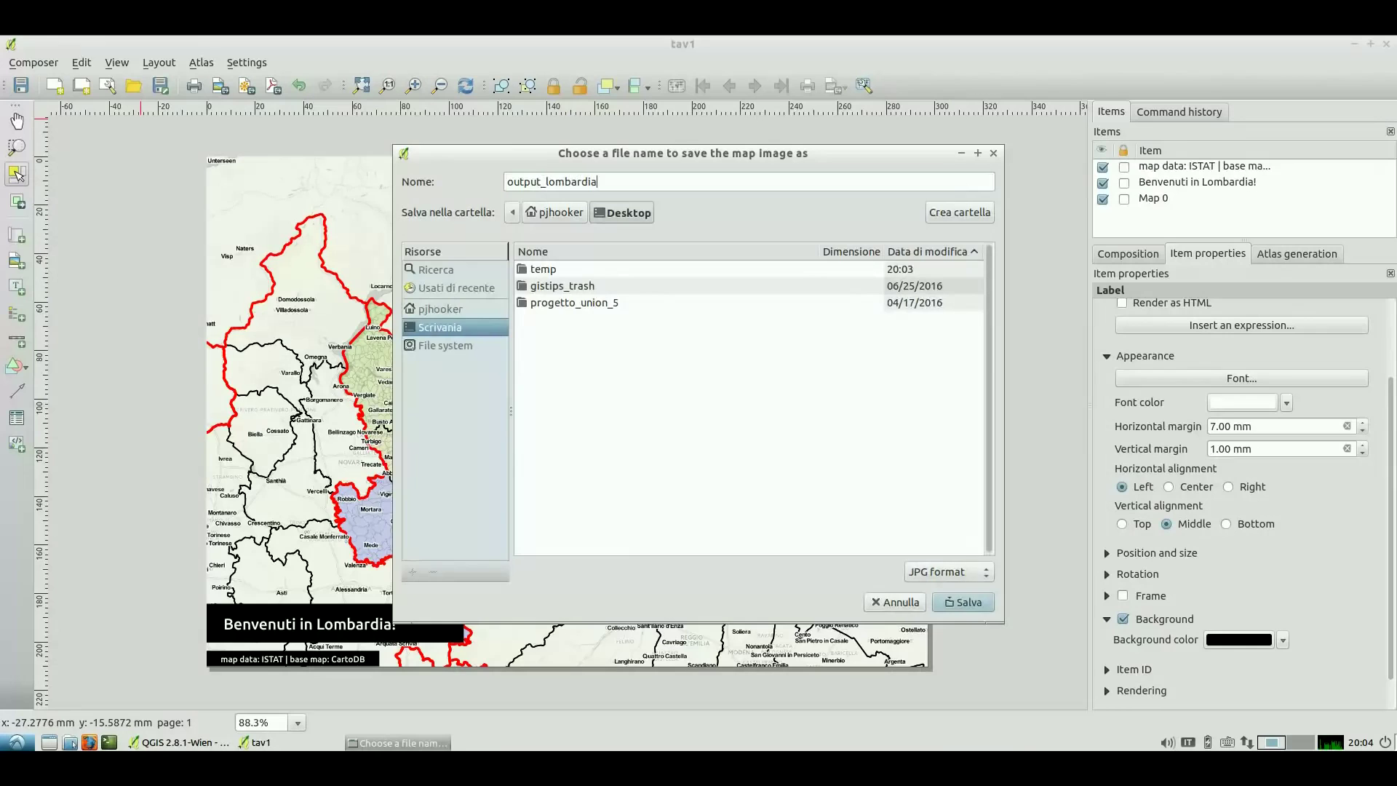
pyautogui.click(967, 602)
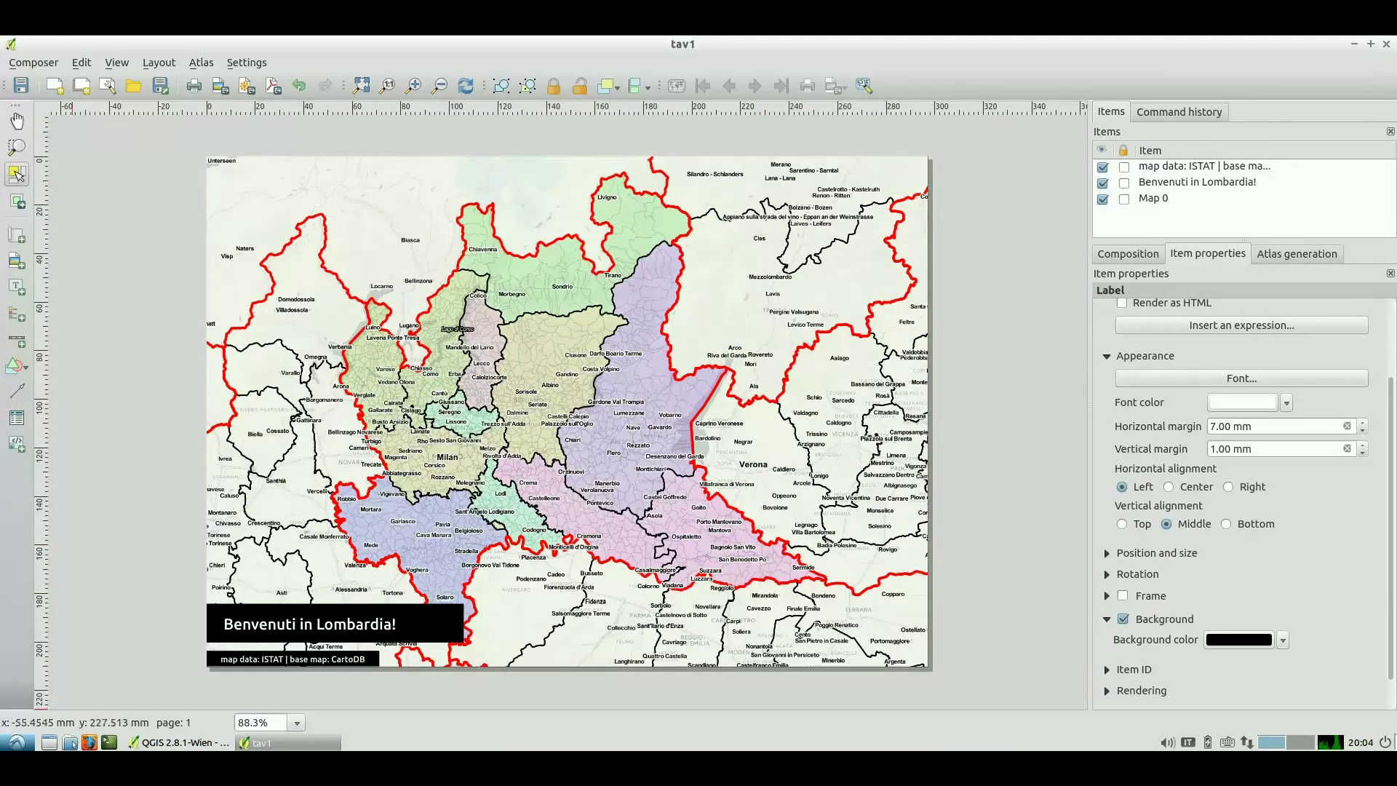
# Open output_lombardia.jpg from the Desktop folder in the file manager, inspect it at 100%, and close the image viewer
pyautogui.click(70, 742)
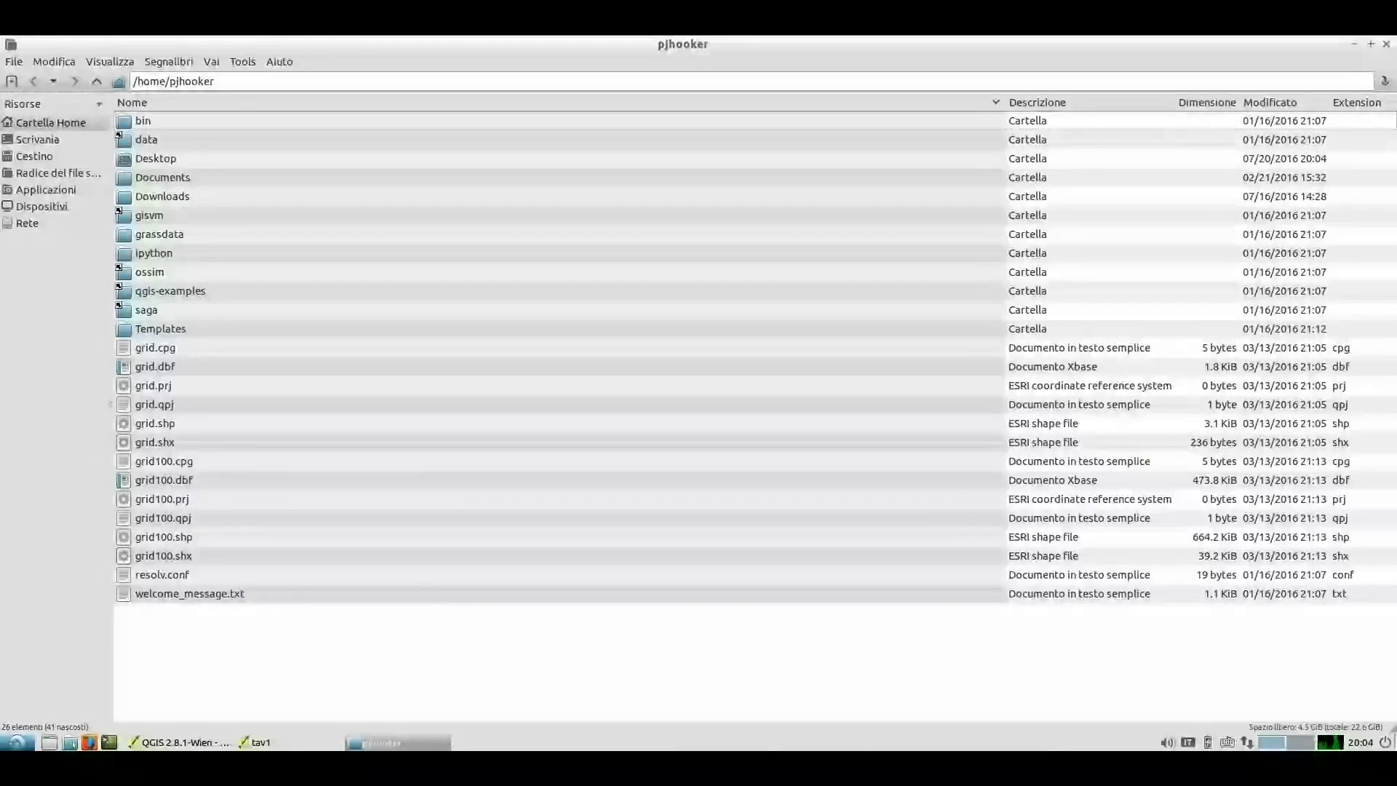
pyautogui.click(145, 159)
pyautogui.doubleClick(146, 159)
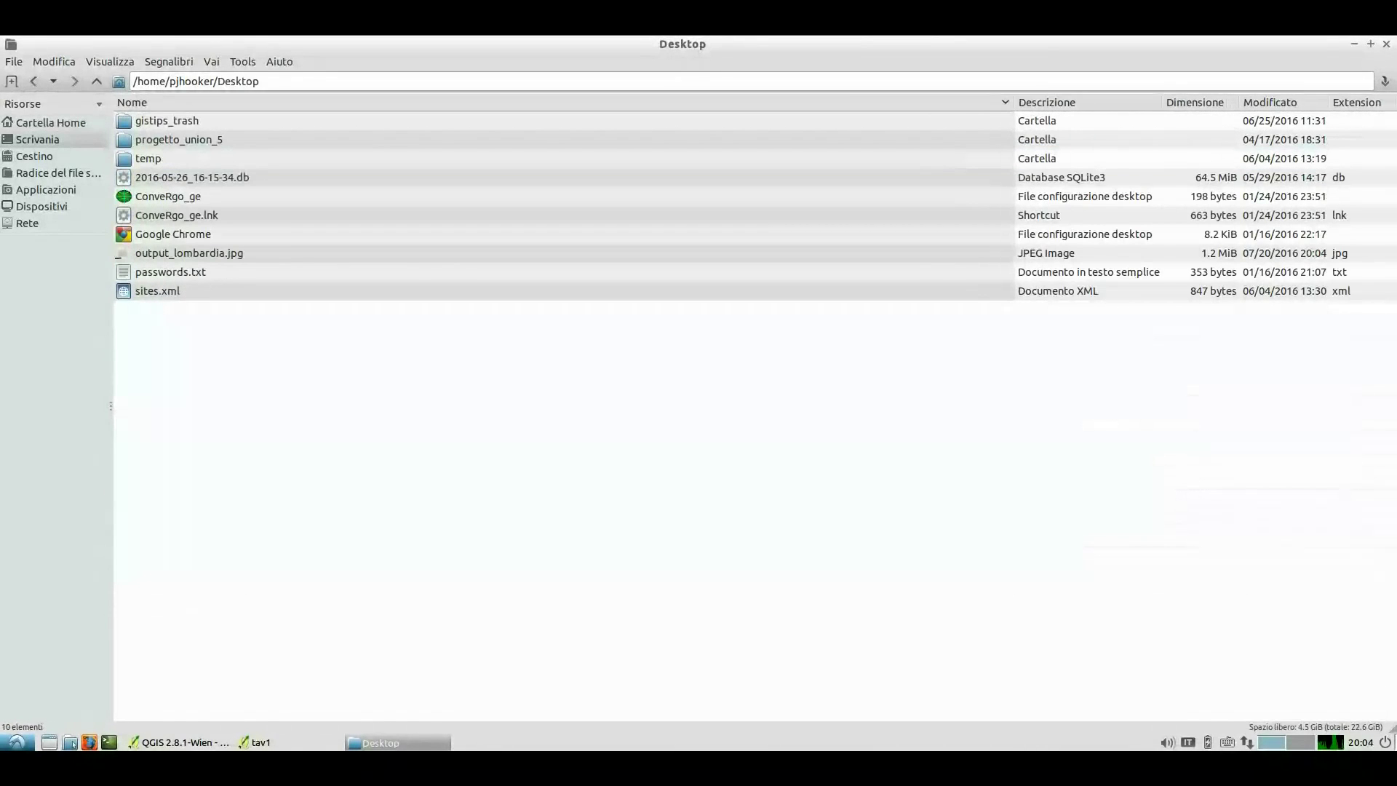
pyautogui.doubleClick(189, 254)
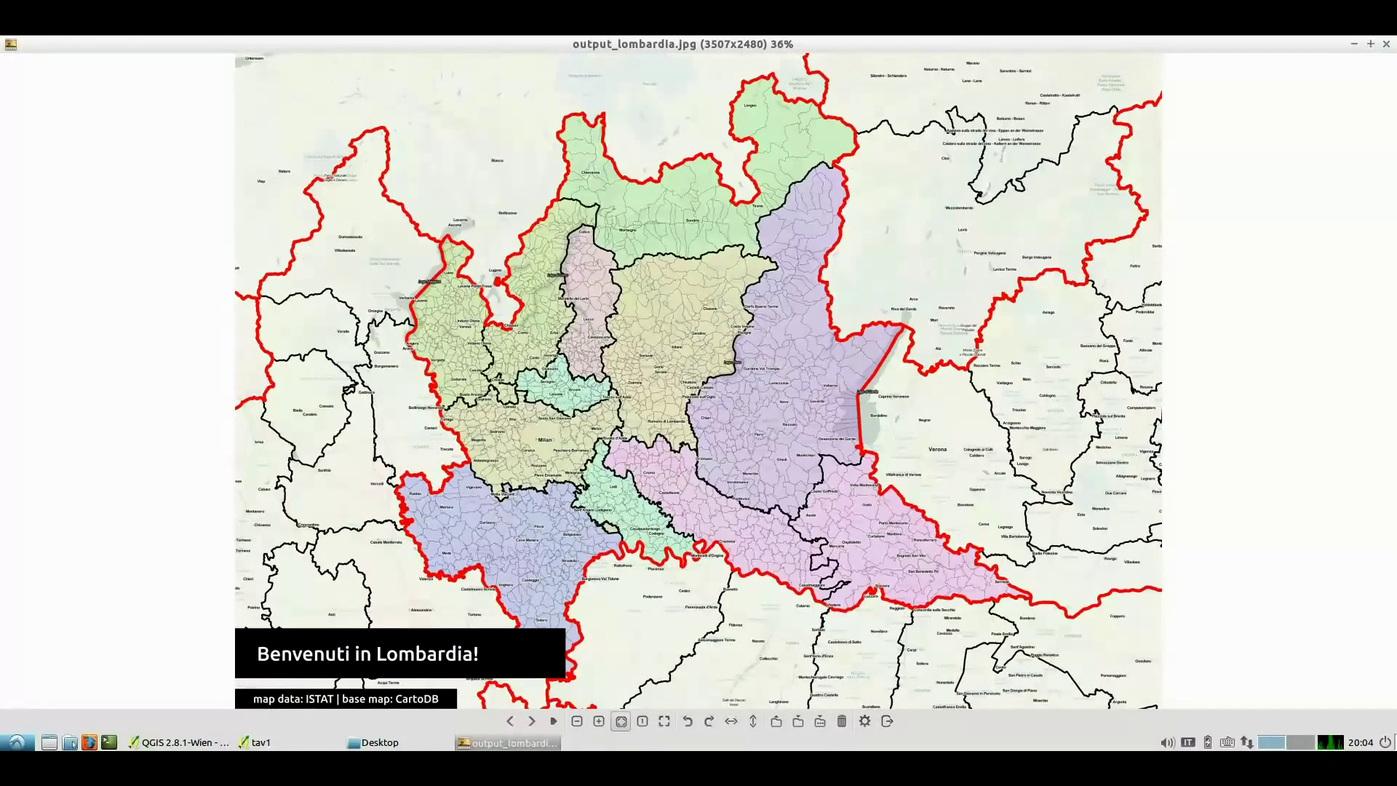
pyautogui.click(643, 721)
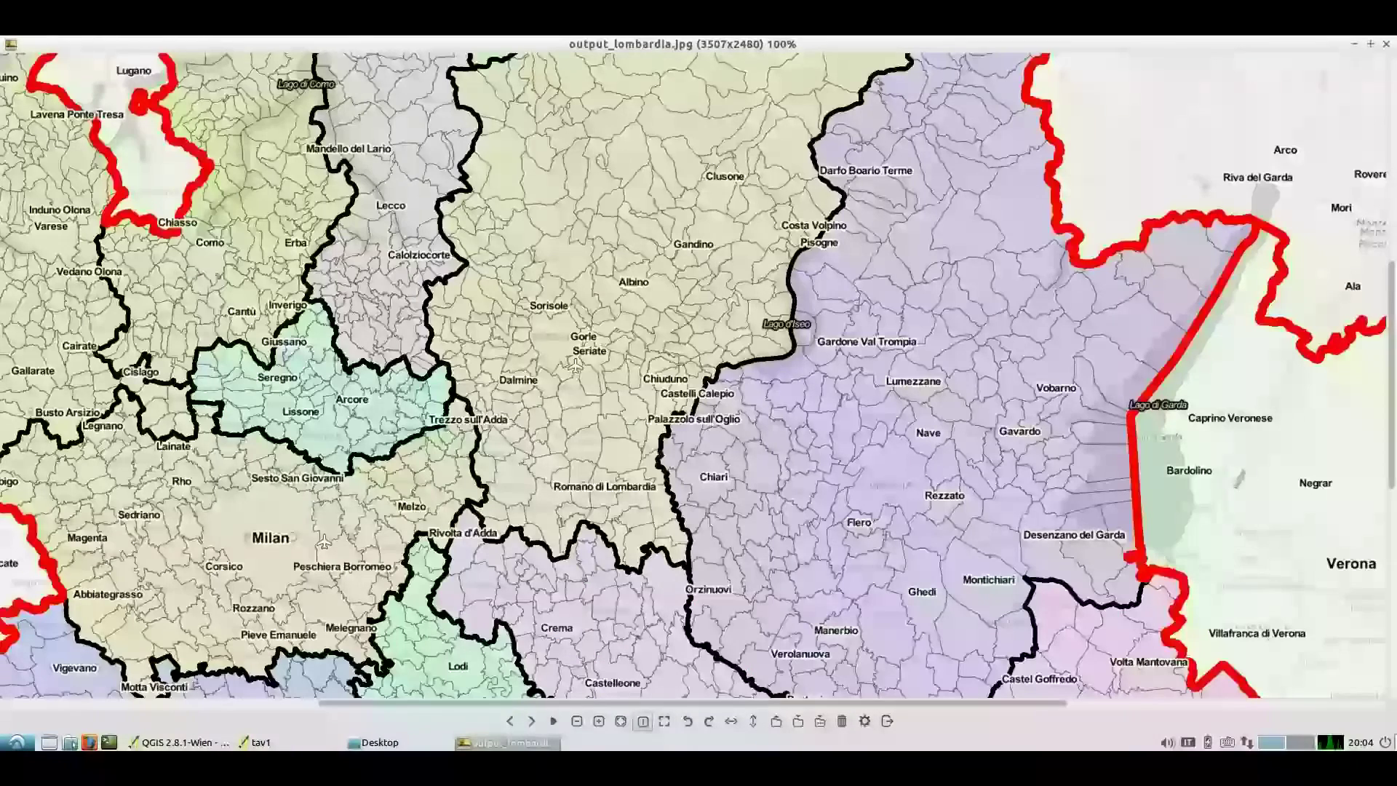
pyautogui.click(1386, 45)
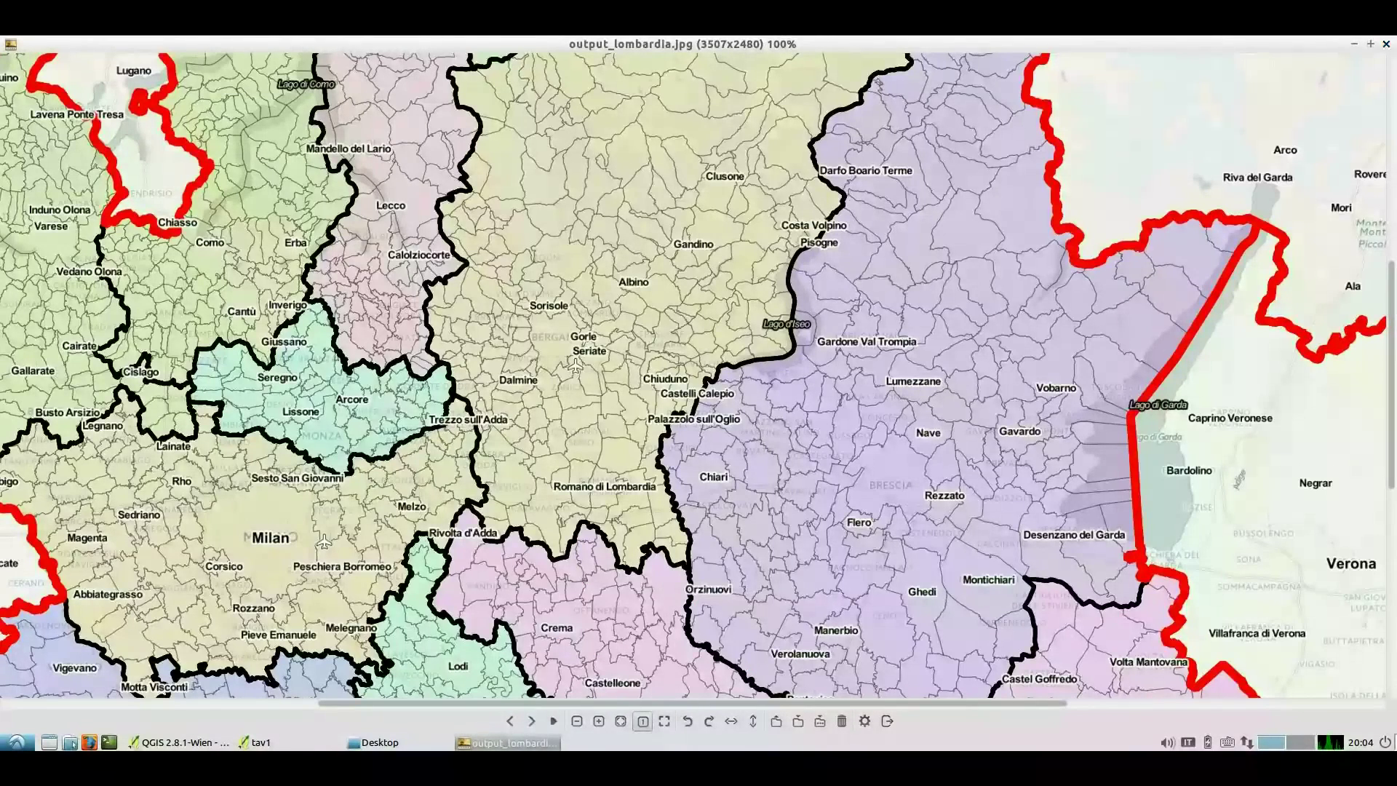
# Close the remaining windows to return to the main QGIS window and save the project prog1
pyautogui.click(1386, 45)
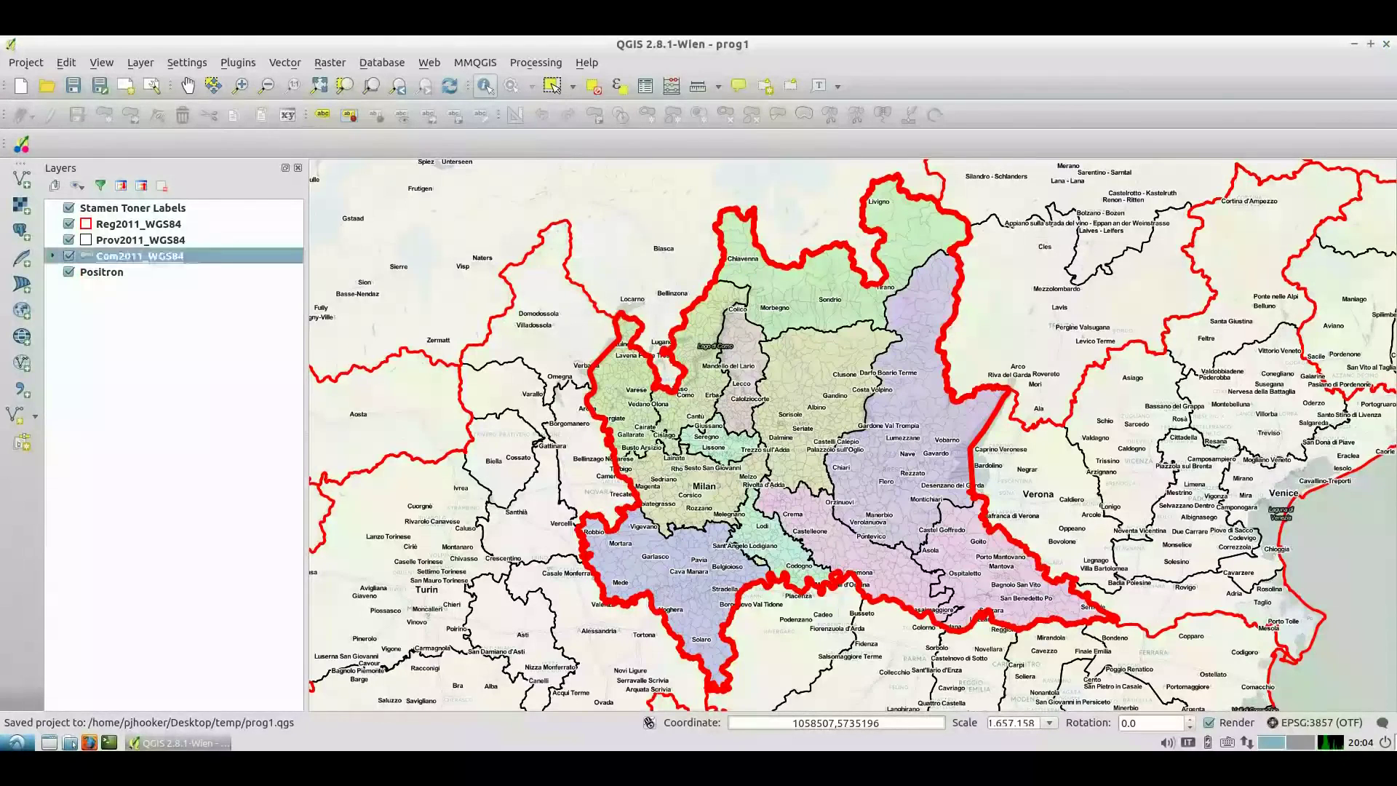
pyautogui.click(74, 85)
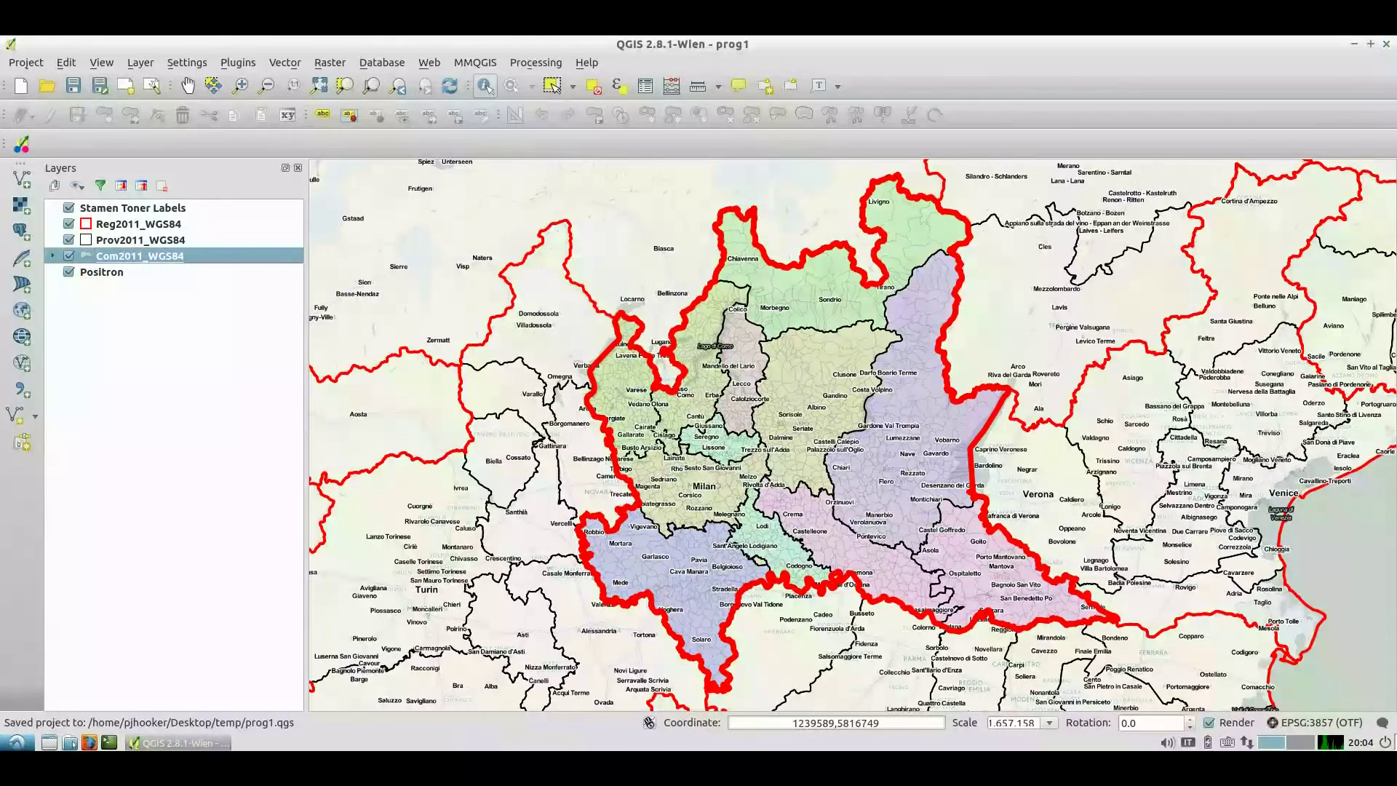